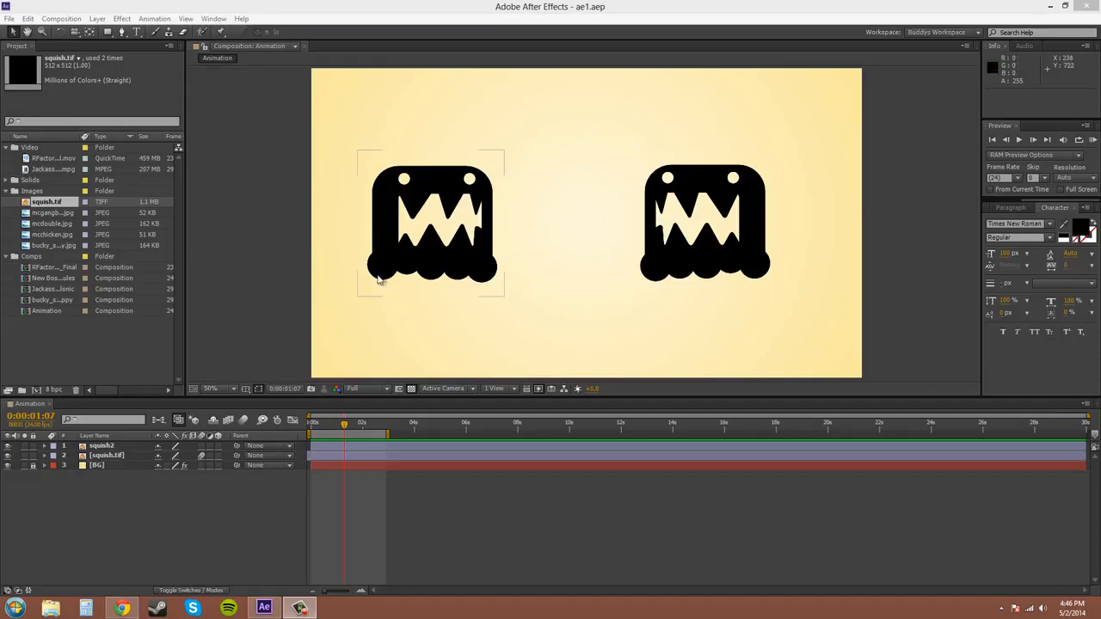
# Display and hide the Opacity property on the squish.tif layer and on the squish2 layer.
pyautogui.click(110, 458)
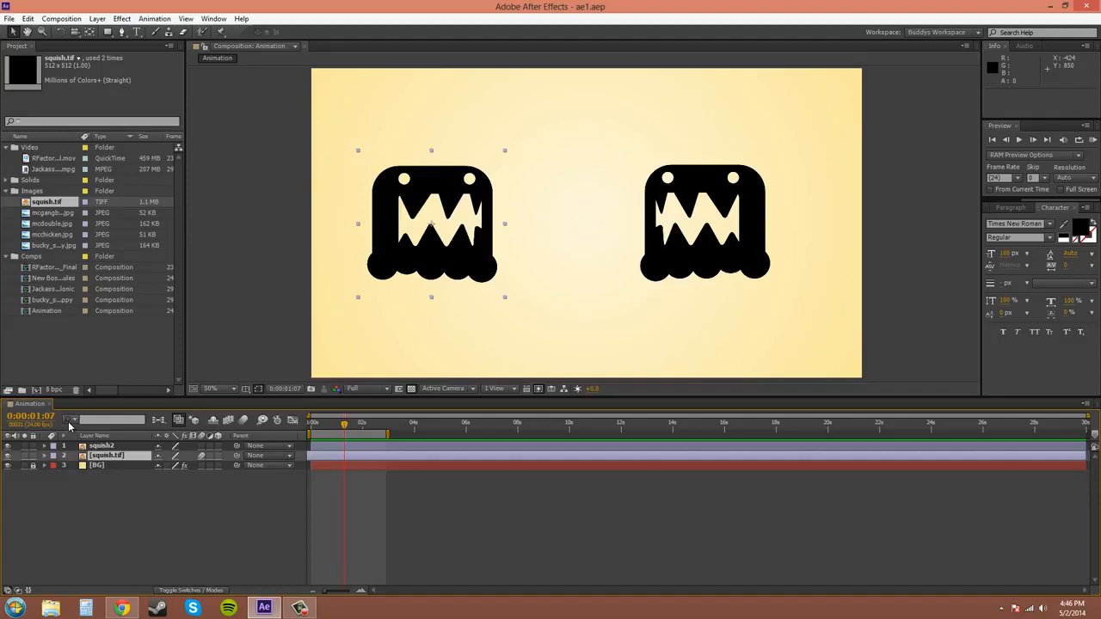
pyautogui.press('t')
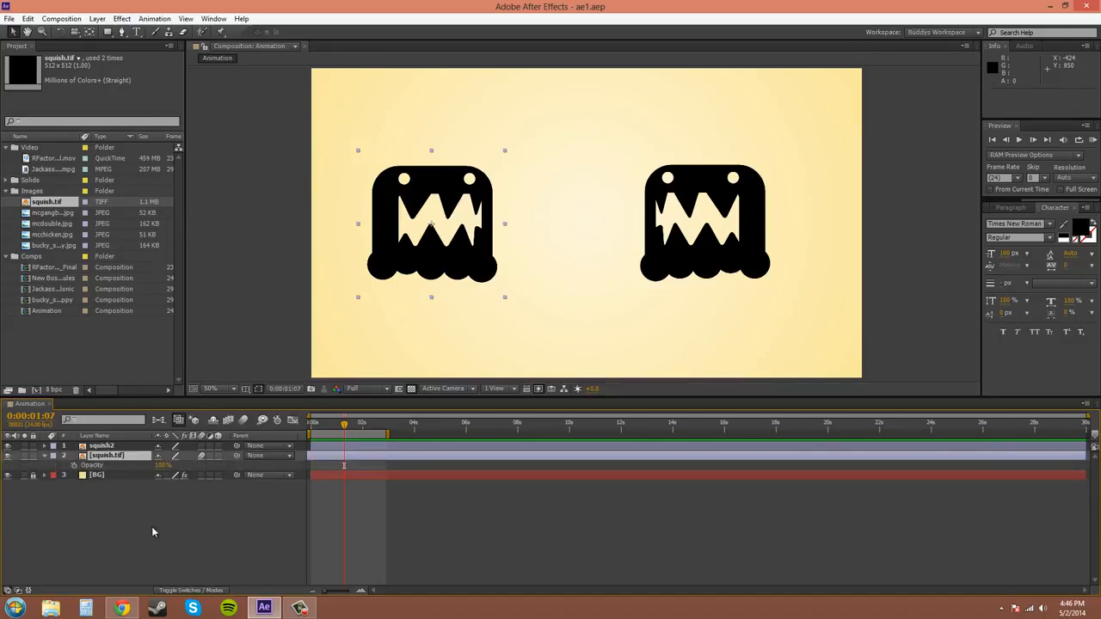
pyautogui.click(106, 448)
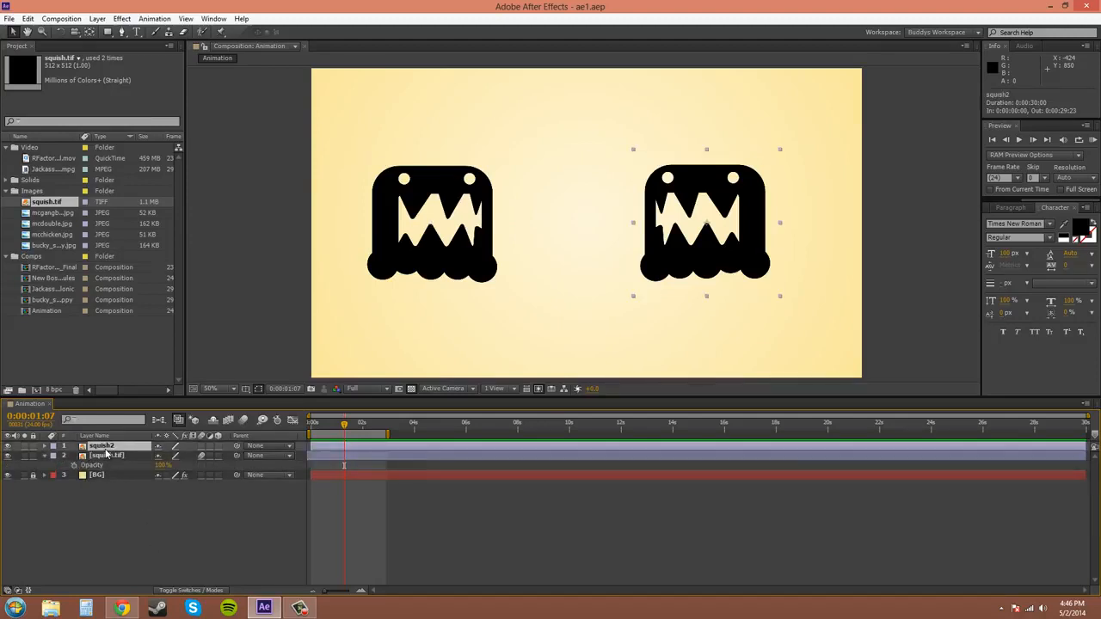
pyautogui.press('t')
pyautogui.press('t')
pyautogui.click(106, 455)
pyautogui.press('t')
# Expand the squish.tif layer's Transform properties to locate Opacity, and reduce the display to Opacity only.
pyautogui.click(45, 457)
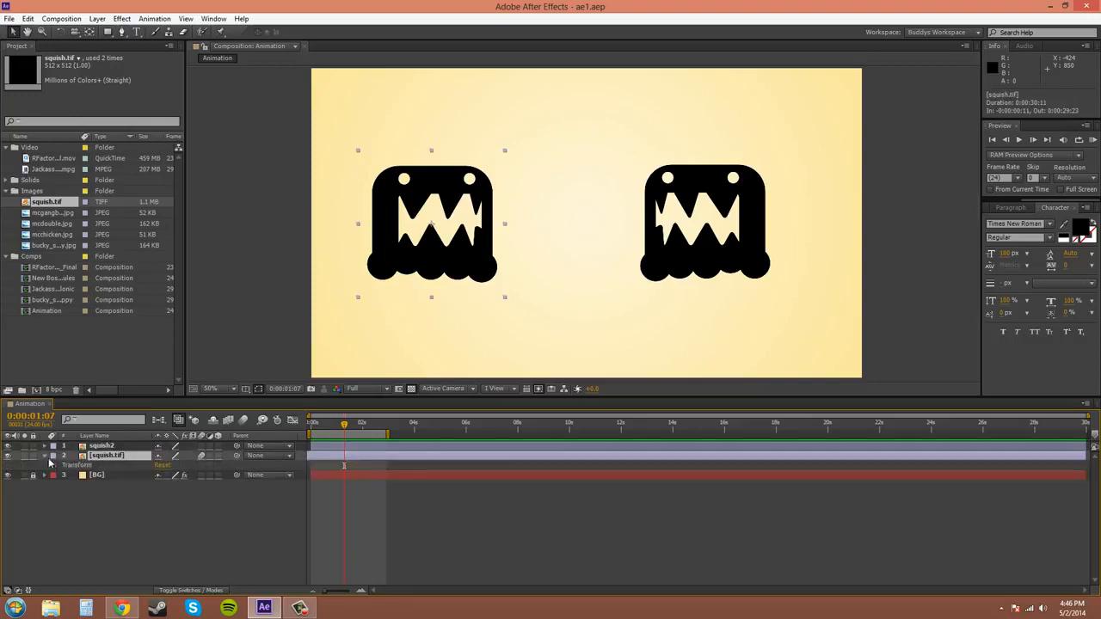
pyautogui.click(54, 465)
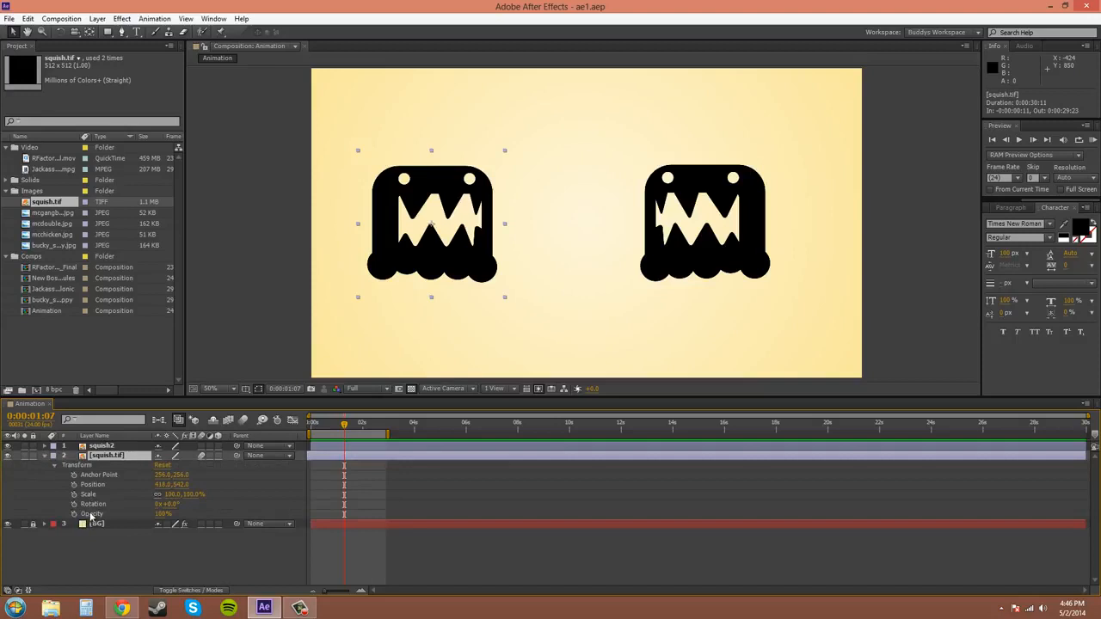
pyautogui.click(93, 515)
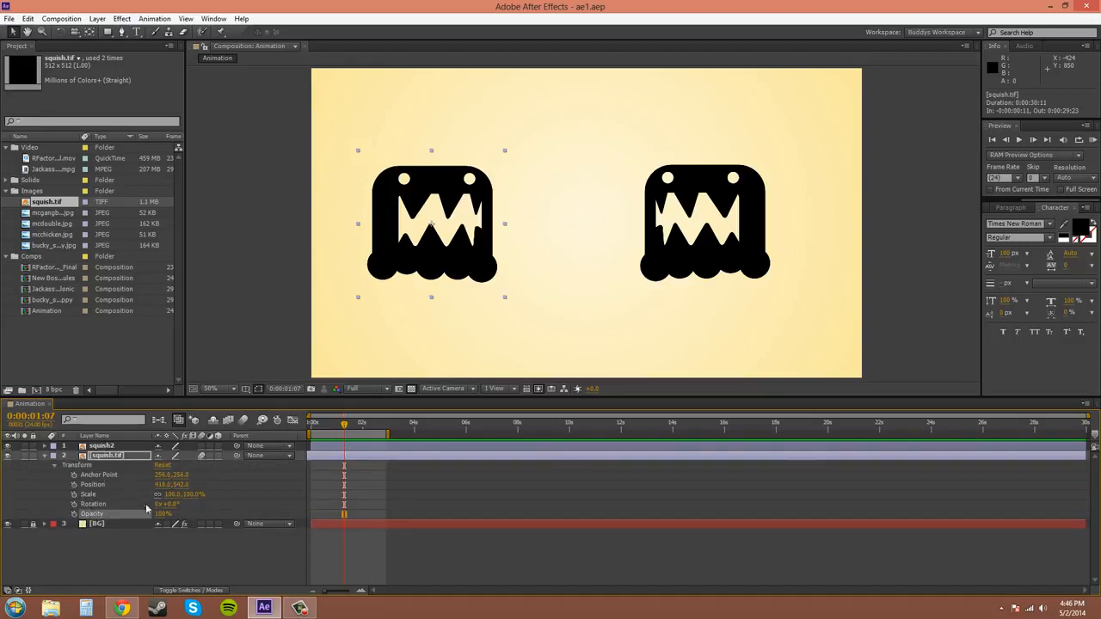
pyautogui.click(107, 458)
pyautogui.press('t')
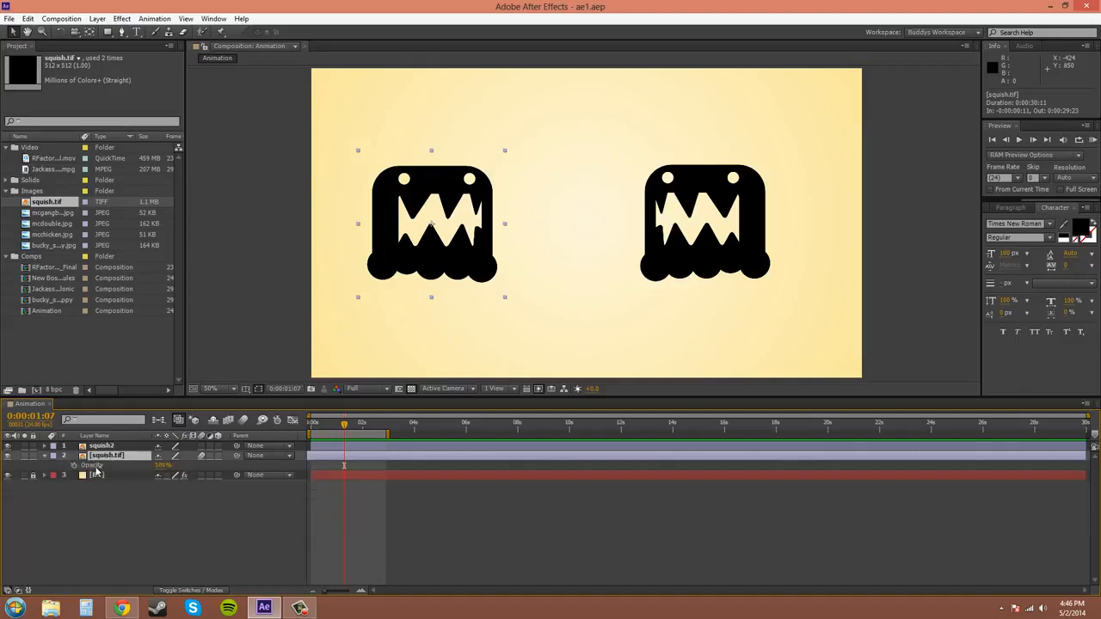
# Try 0% opacity on the squish.tif layer, restore it to 100%, and collapse the layer's properties.
pyautogui.click(163, 465)
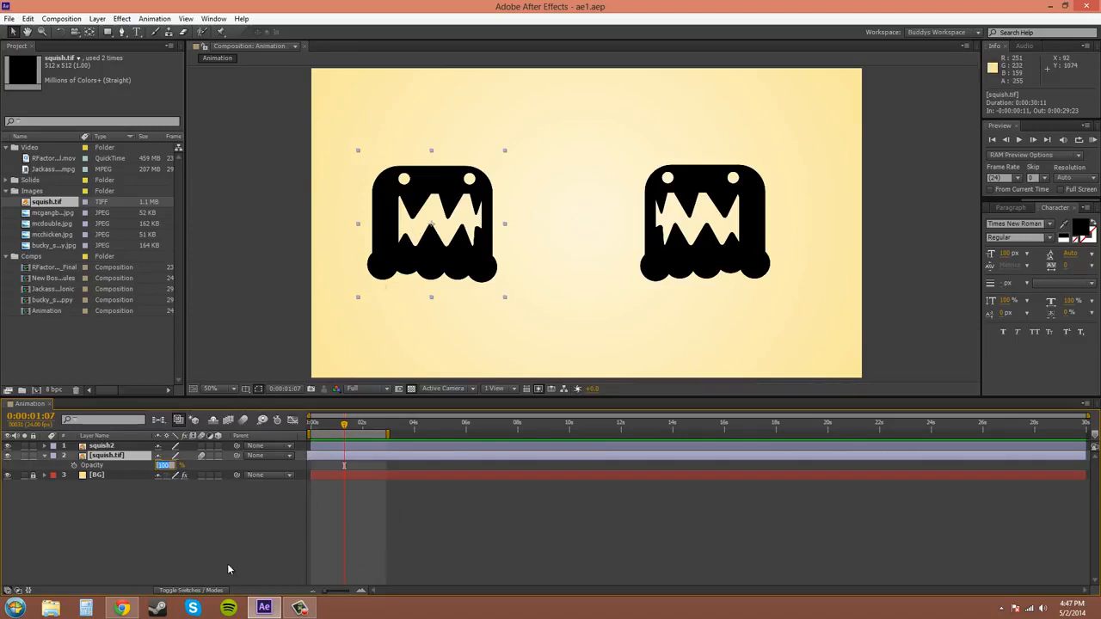
pyautogui.write('0')
pyautogui.press('Return')
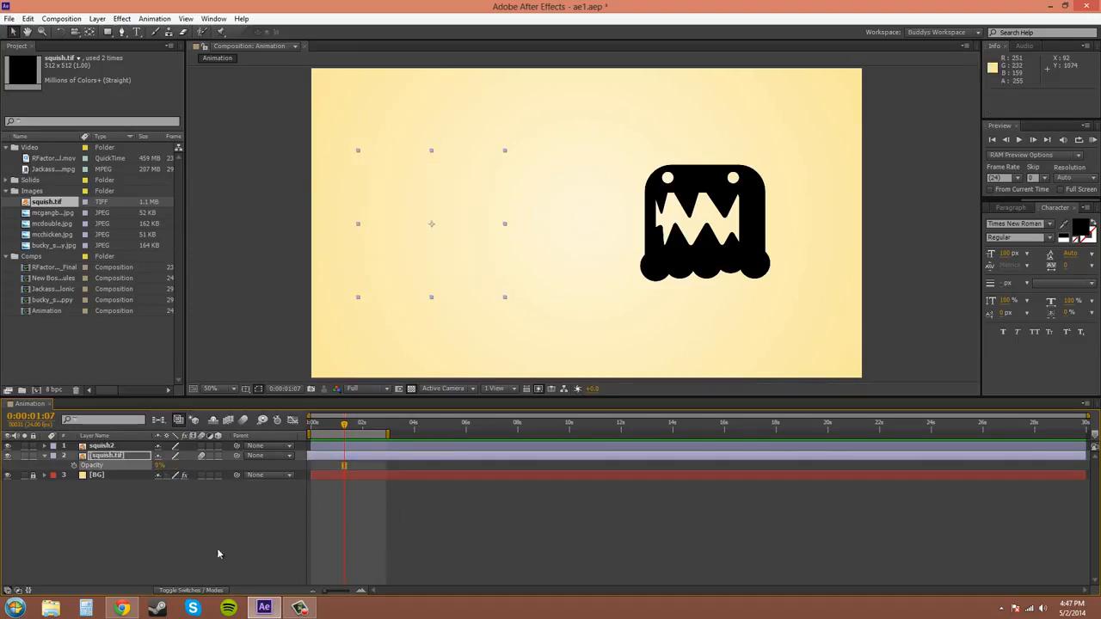
pyautogui.click(159, 466)
pyautogui.write('100')
pyautogui.press('Return')
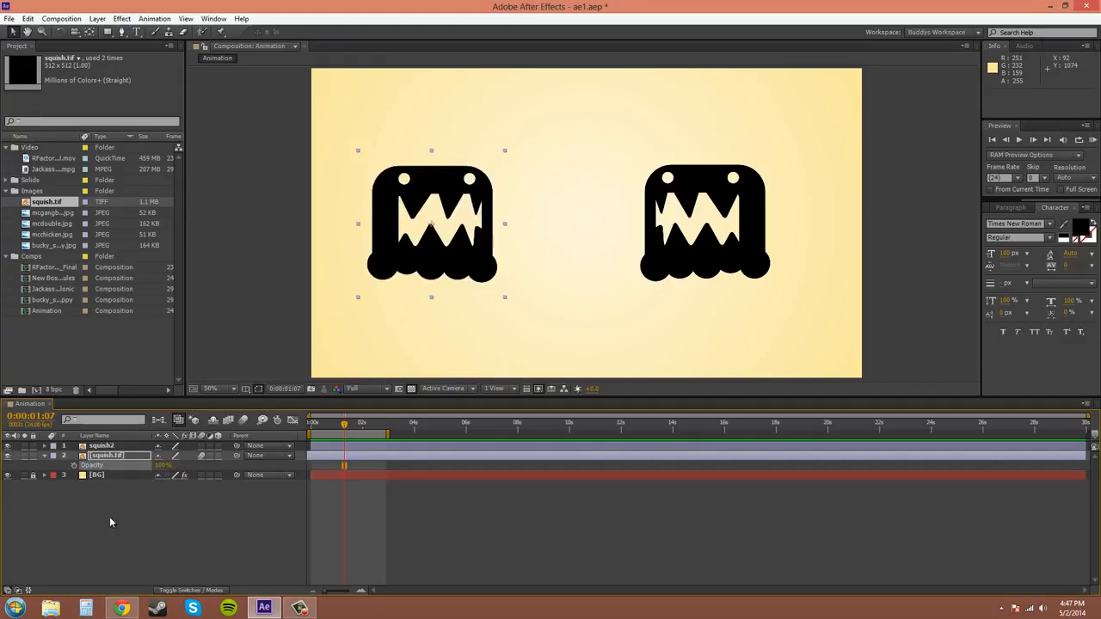
pyautogui.click(44, 456)
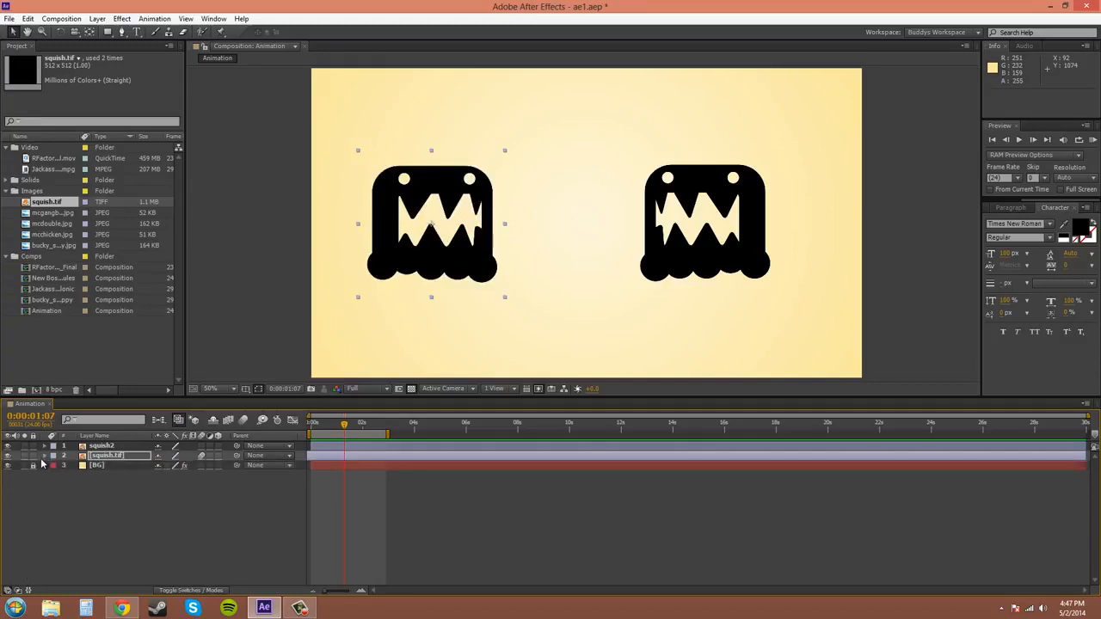
# Enable opacity animation on the squish.tif layer with a first keyframe at 0:00:00:00.
pyautogui.click(637, 286)
pyautogui.click(430, 277)
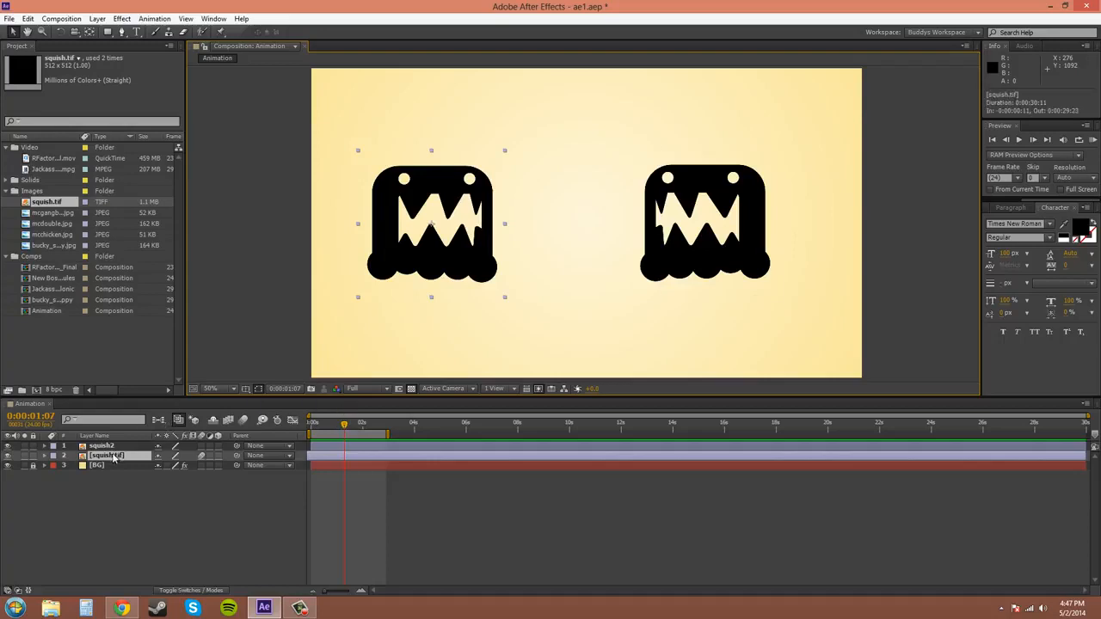
pyautogui.press('t')
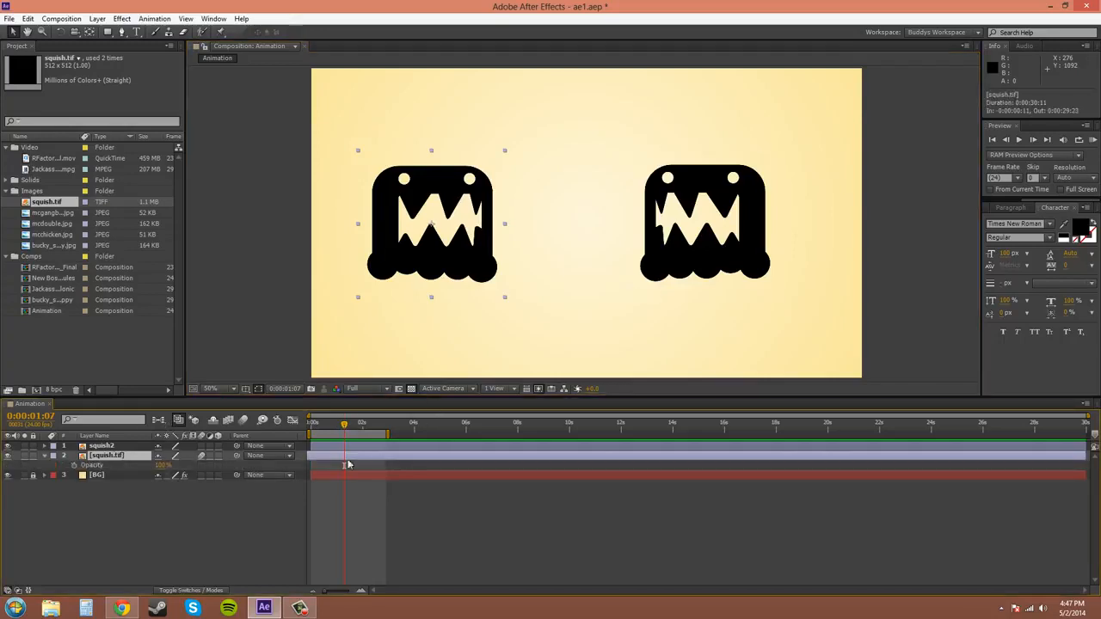
pyautogui.moveTo(345, 427); pyautogui.dragTo(309, 427)
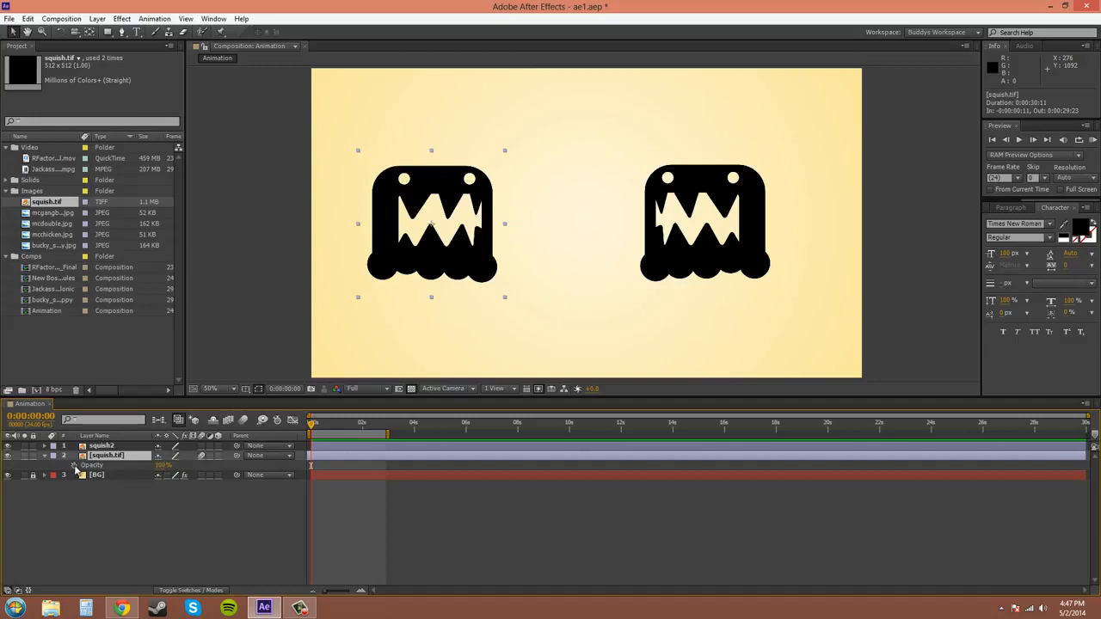
pyautogui.click(74, 465)
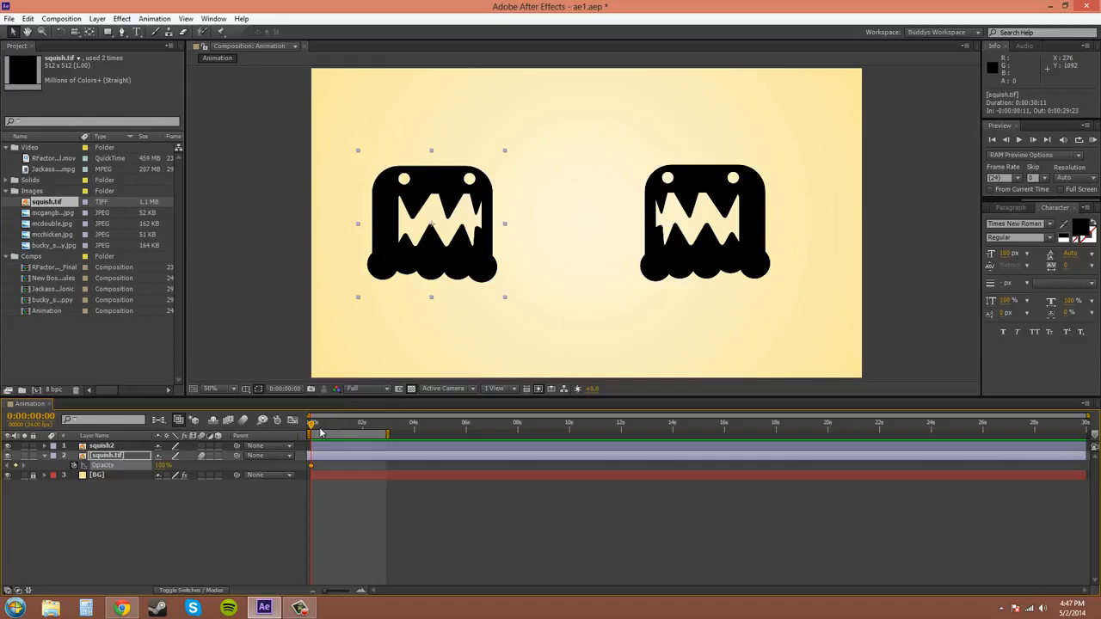
# Keyframe the squish.tif layer's opacity to 0% at 0:00:00:22 and preview the fade-out.
pyautogui.moveTo(314, 430)
pyautogui.mouseDown()
pyautogui.moveTo(364, 431)
pyautogui.moveTo(332, 431)
pyautogui.mouseUp()
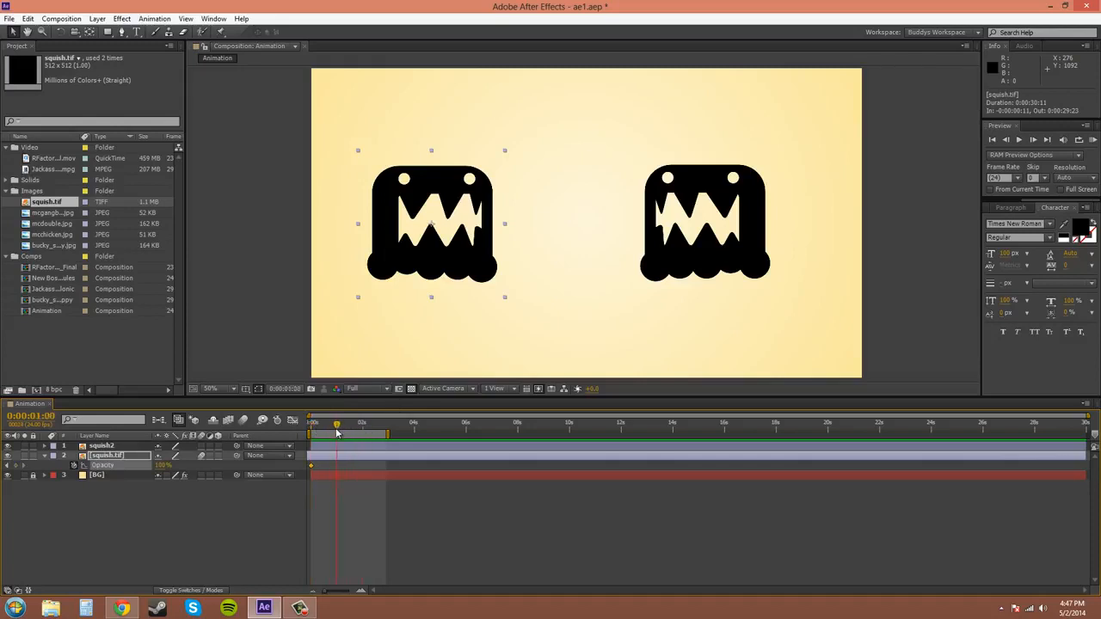
pyautogui.click(160, 466)
pyautogui.write('0')
pyautogui.press('Return')
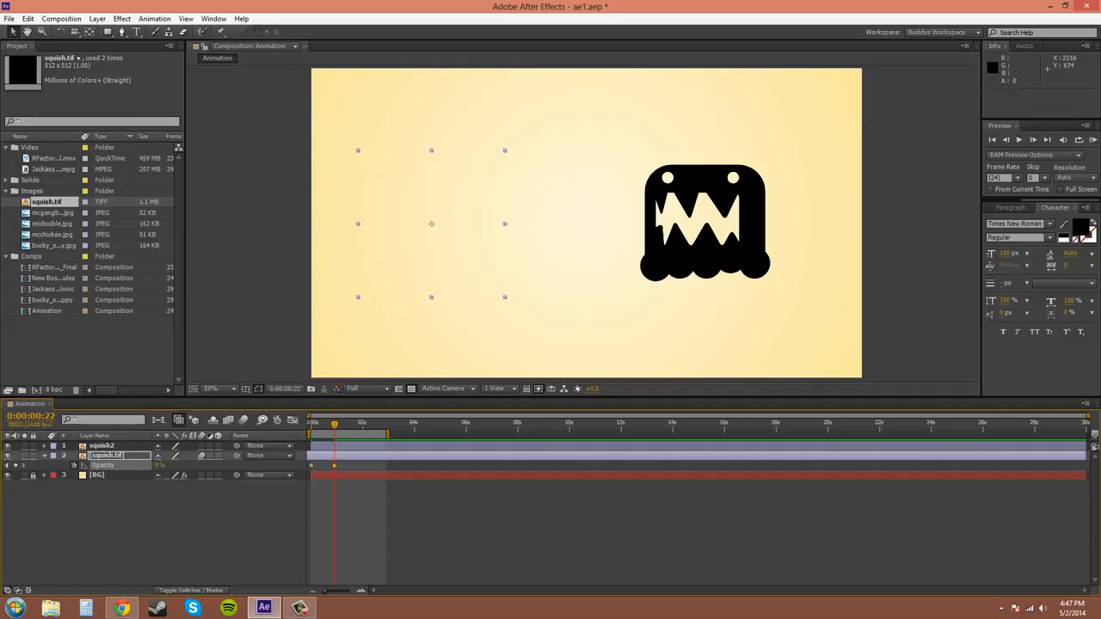
pyautogui.click(1092, 140)
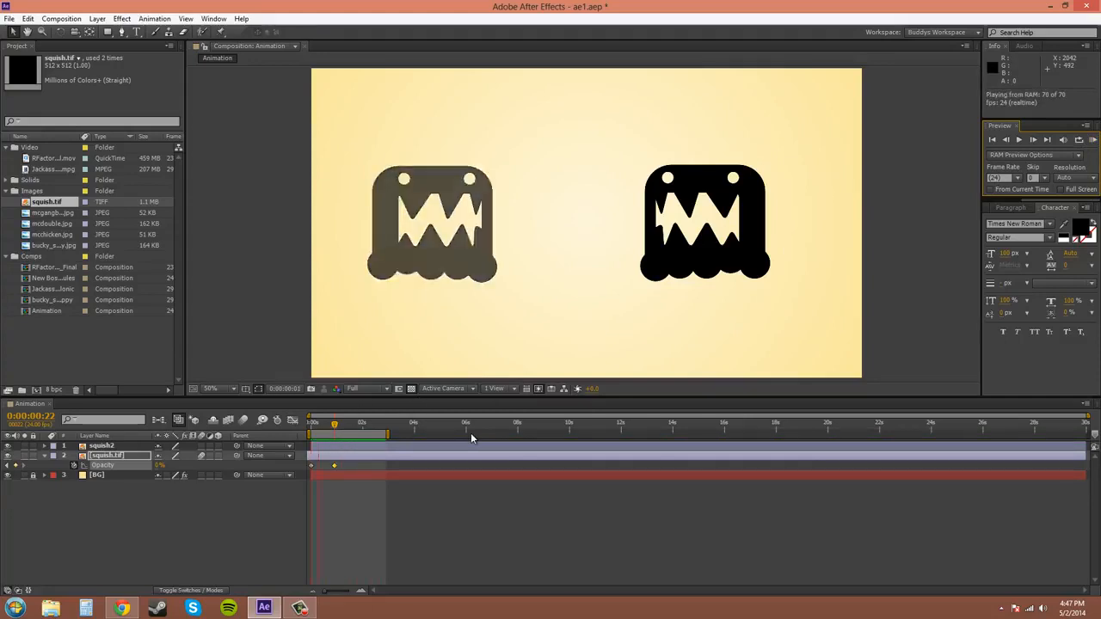
pyautogui.click(1093, 140)
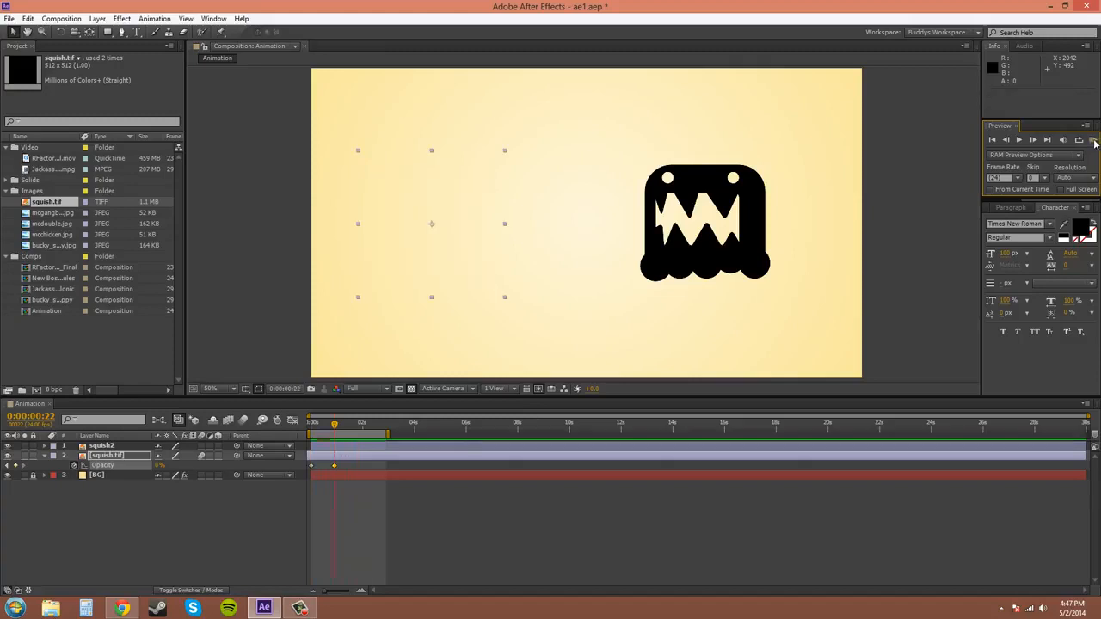
# Enable opacity keyframes on the squish2 layer at 0:00:00:22, set 0% one frame further on, and preview the animation.
pyautogui.click(100, 446)
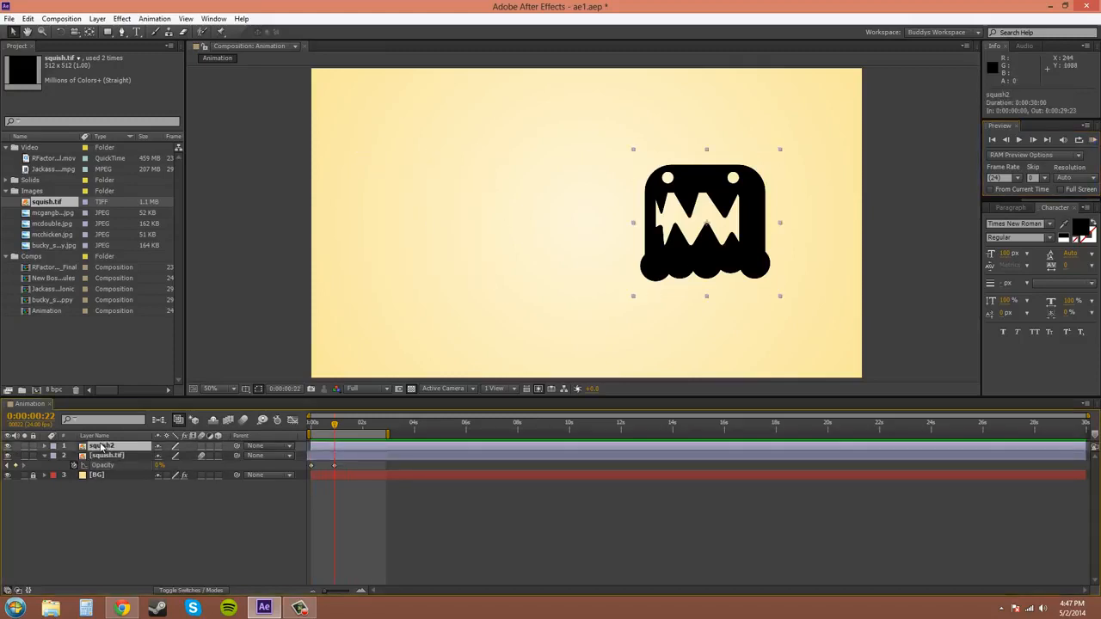
pyautogui.press('t')
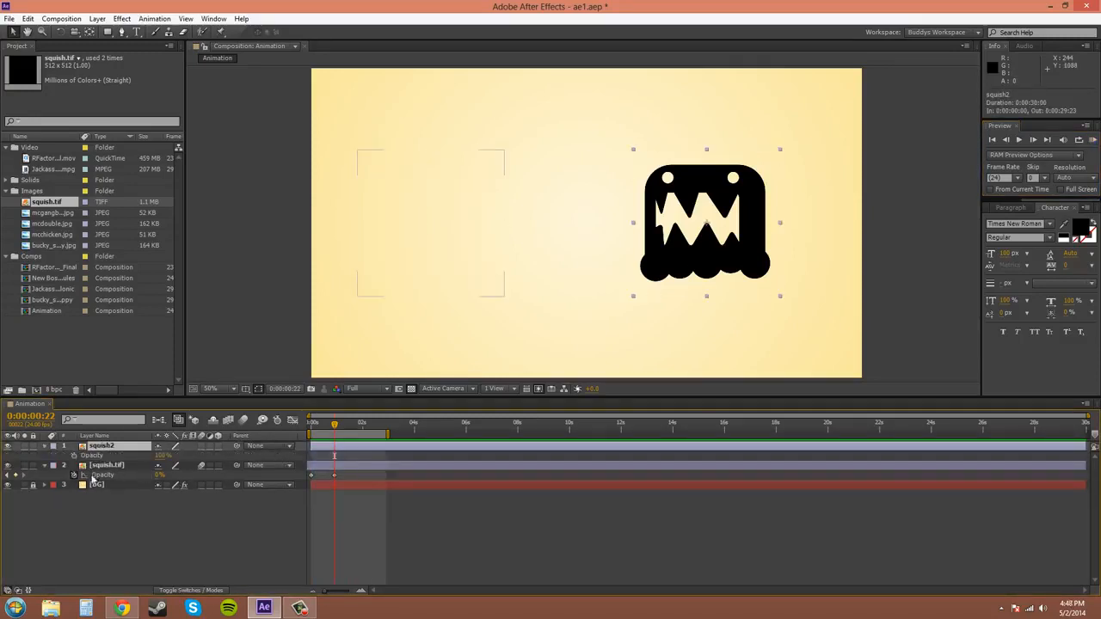
pyautogui.click(73, 456)
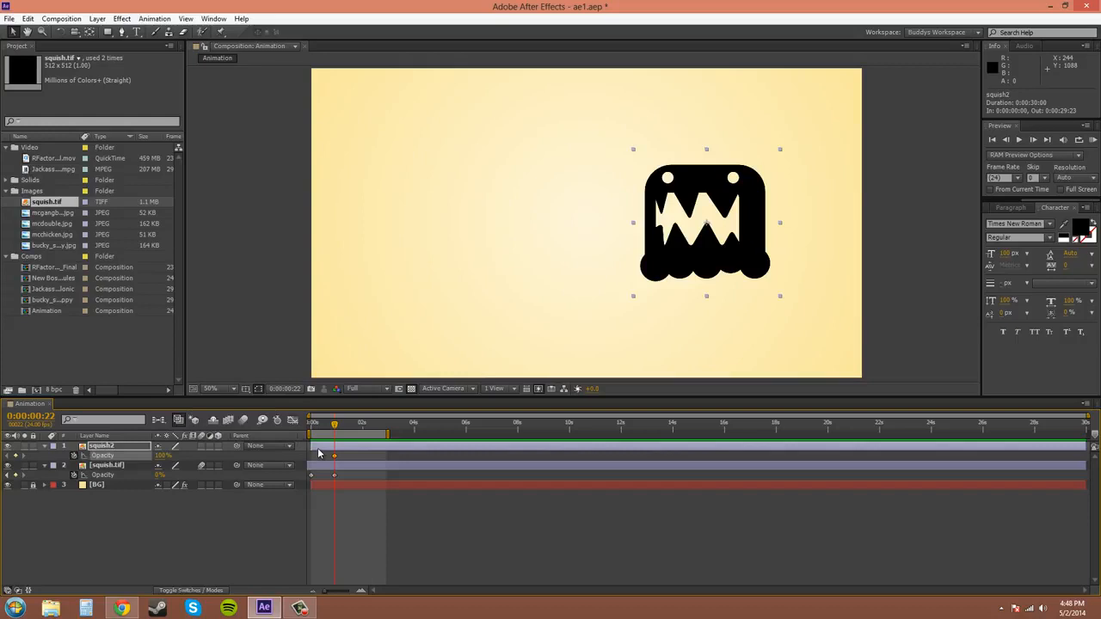
pyautogui.press('pagedown')
pyautogui.click(163, 455)
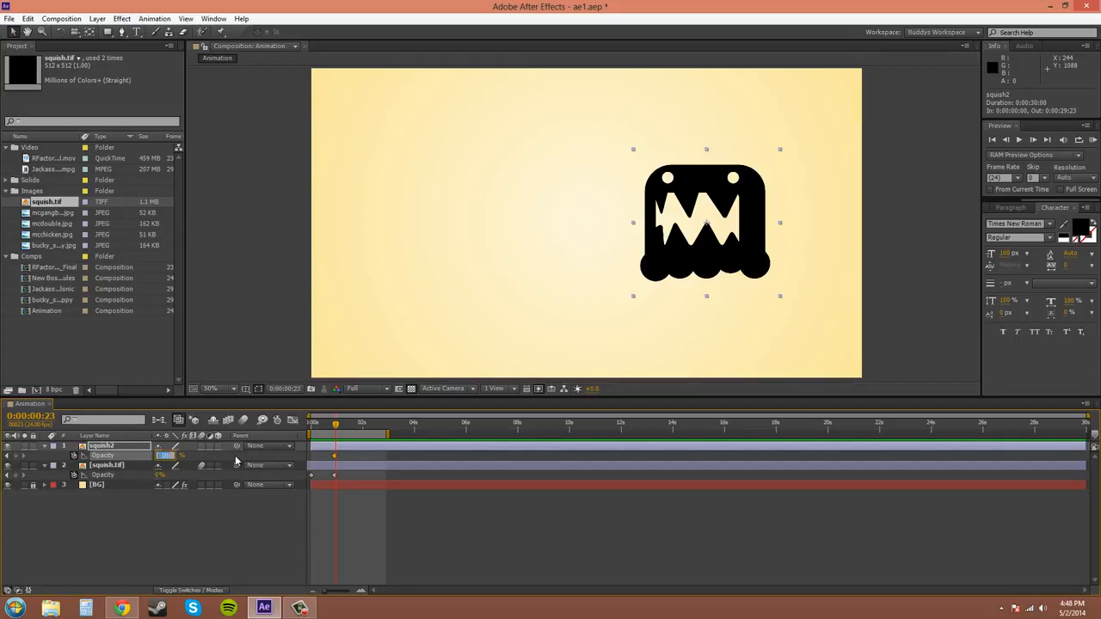
pyautogui.write('0')
pyautogui.press('Return')
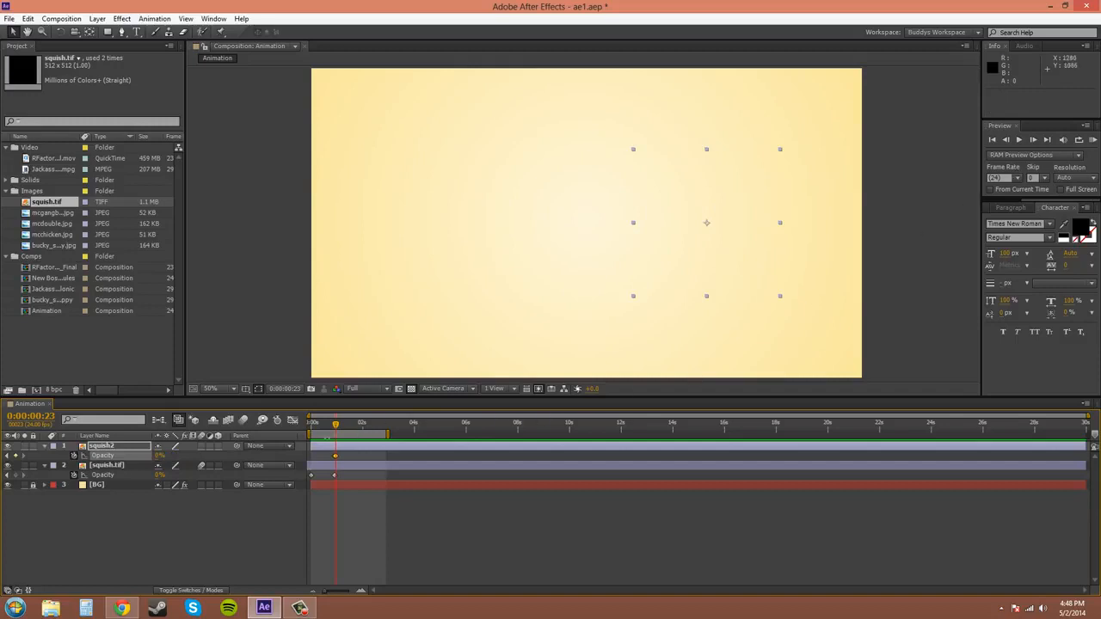
pyautogui.click(1091, 141)
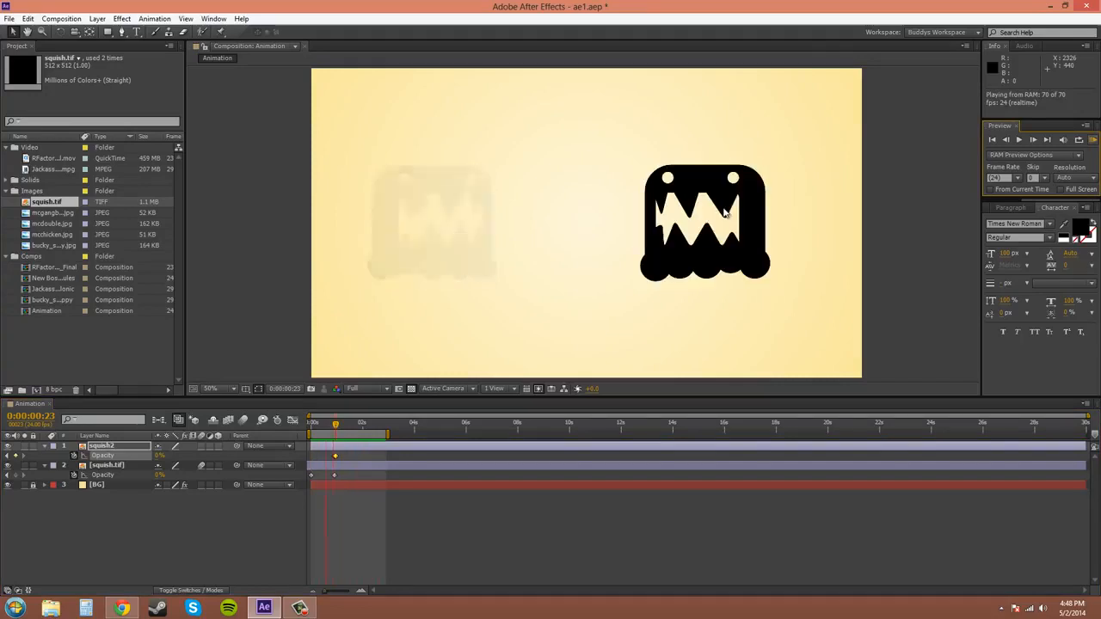
pyautogui.click(1090, 139)
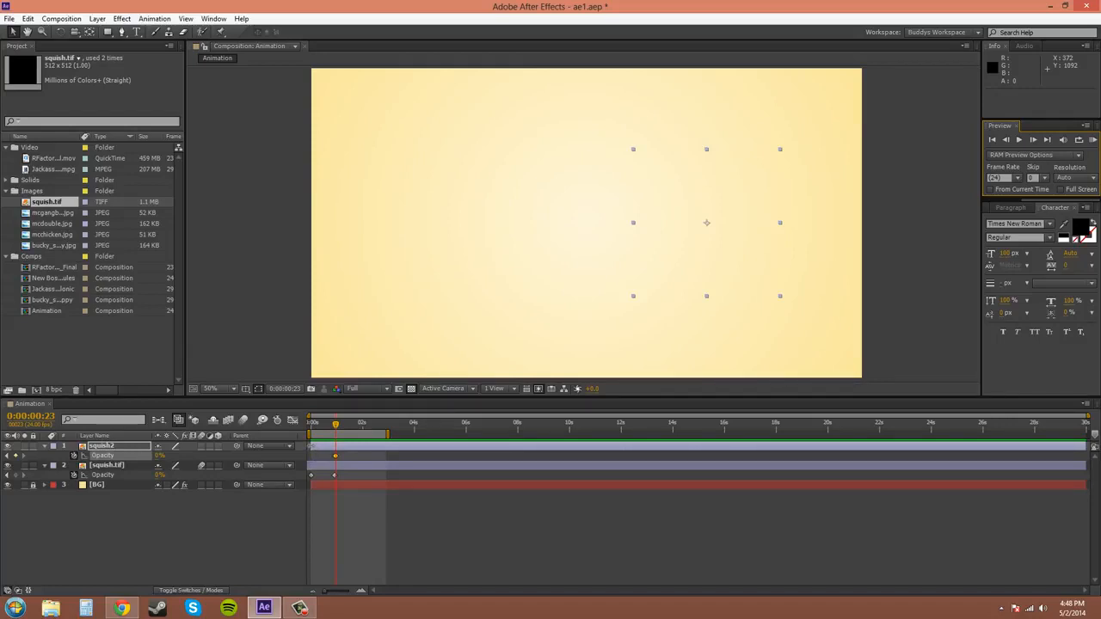
# Trim squish2 to start at about 0:00:00:17 and squish.tif to end at about 0:00:01:06, and preview the composition.
pyautogui.click(313, 445)
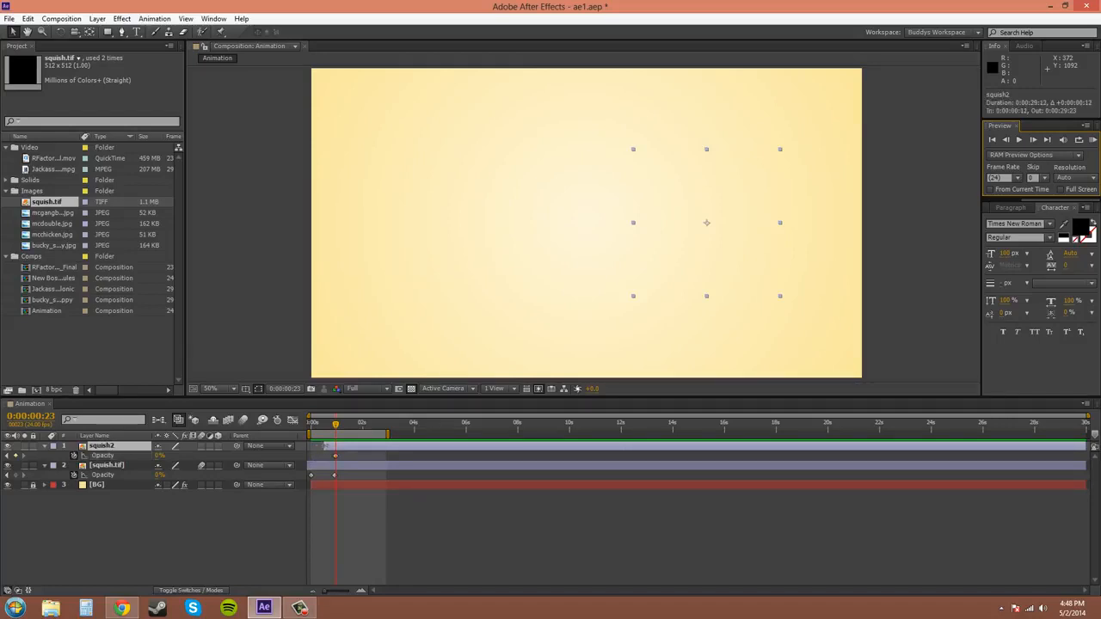
pyautogui.moveTo(328, 446); pyautogui.dragTo(329, 447)
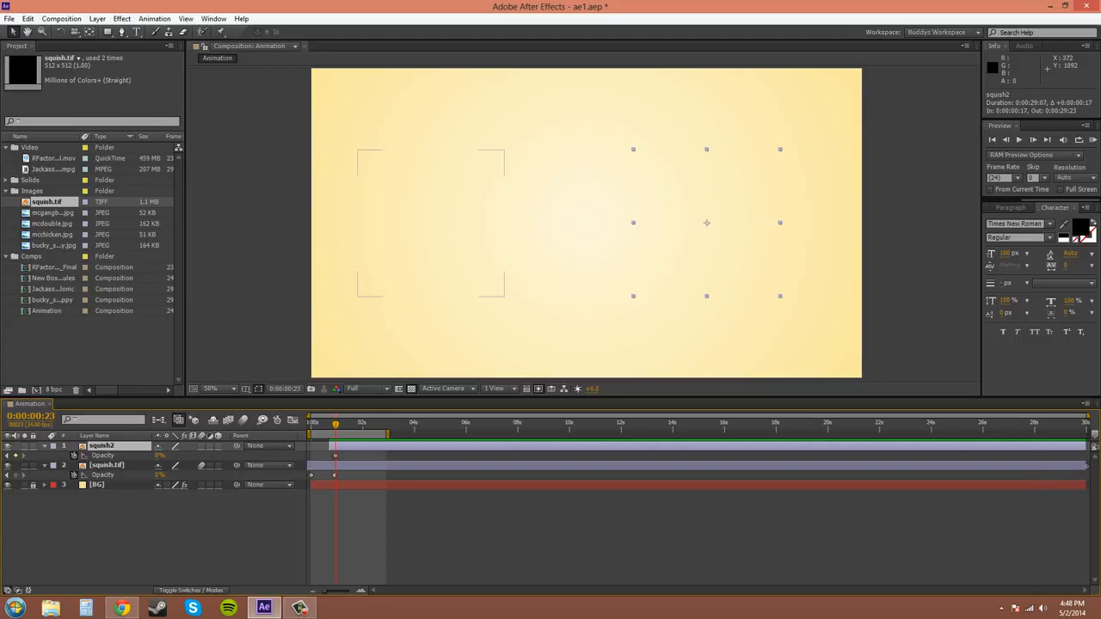
pyautogui.moveTo(1085, 466); pyautogui.dragTo(348, 466)
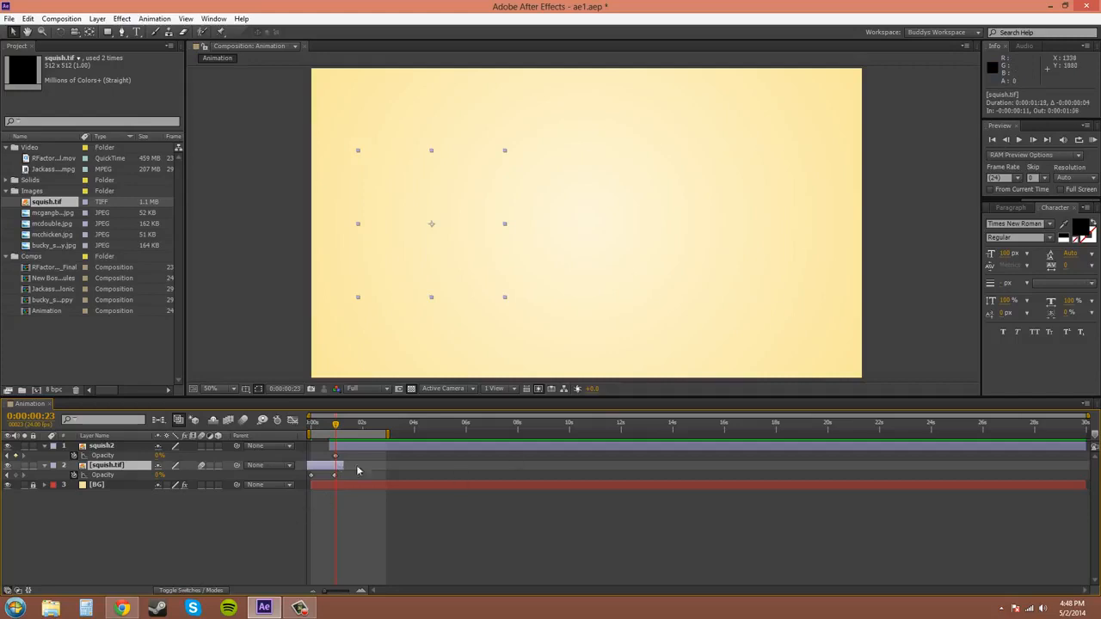
pyautogui.click(1092, 143)
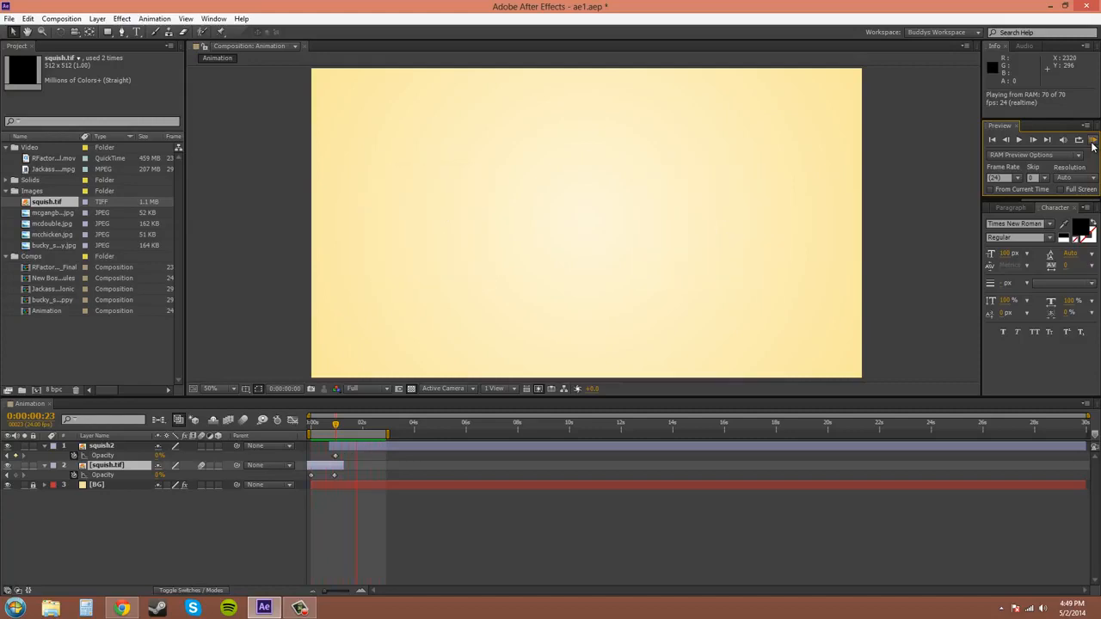
pyautogui.click(1093, 142)
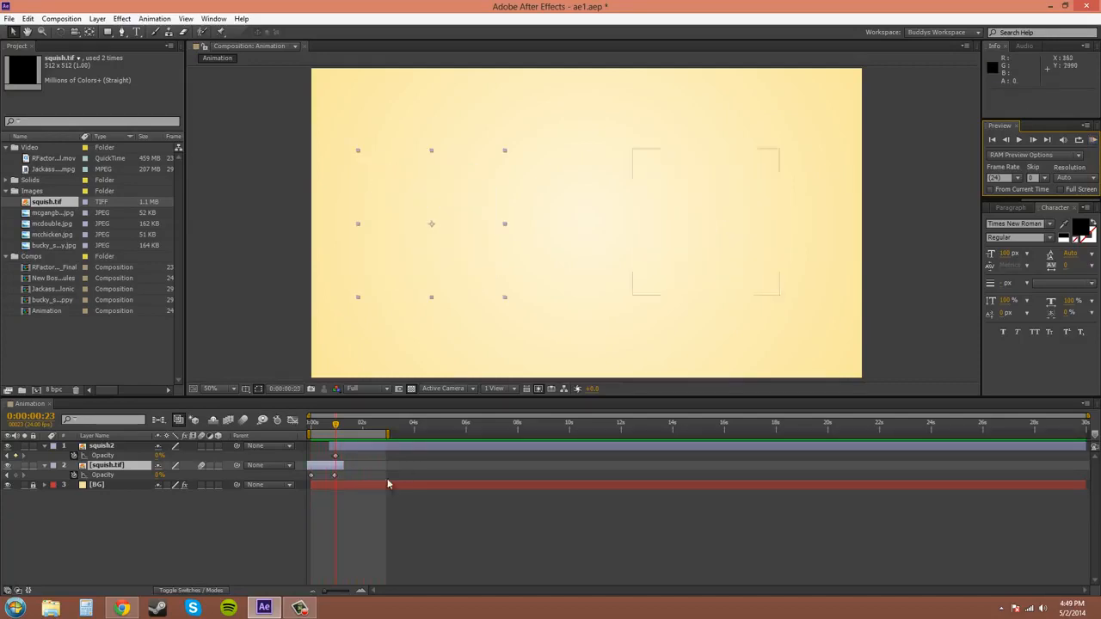
# Extend the squish.tif layer's end to about 0:00:03:02 and the squish2 layer's start to before the composition's beginning.
pyautogui.moveTo(342, 466); pyautogui.dragTo(390, 466)
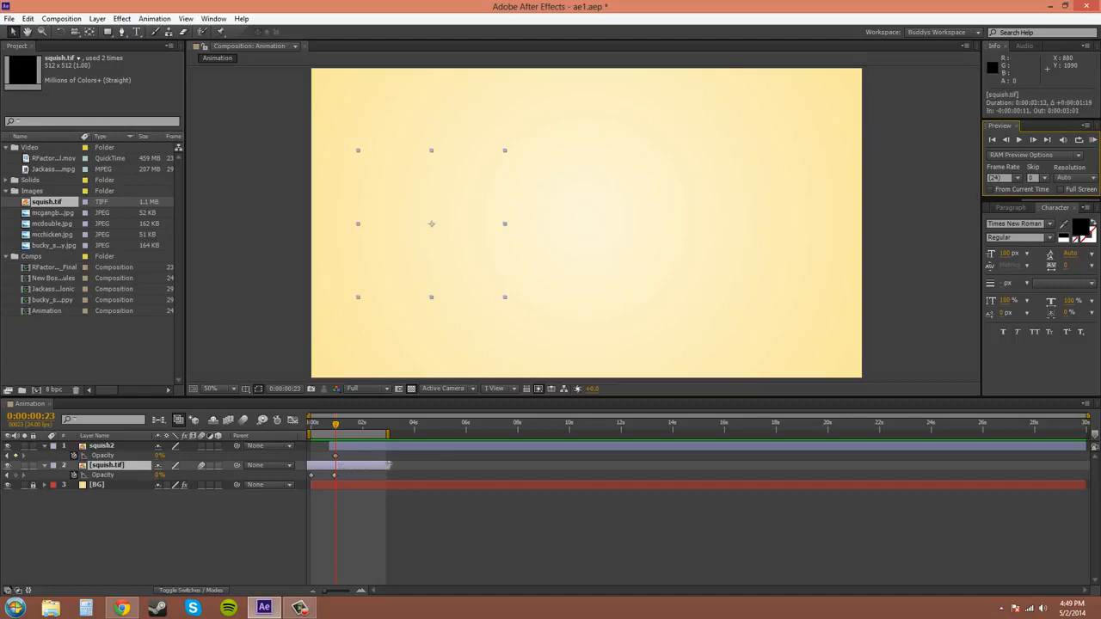
pyautogui.moveTo(332, 445); pyautogui.dragTo(271, 446)
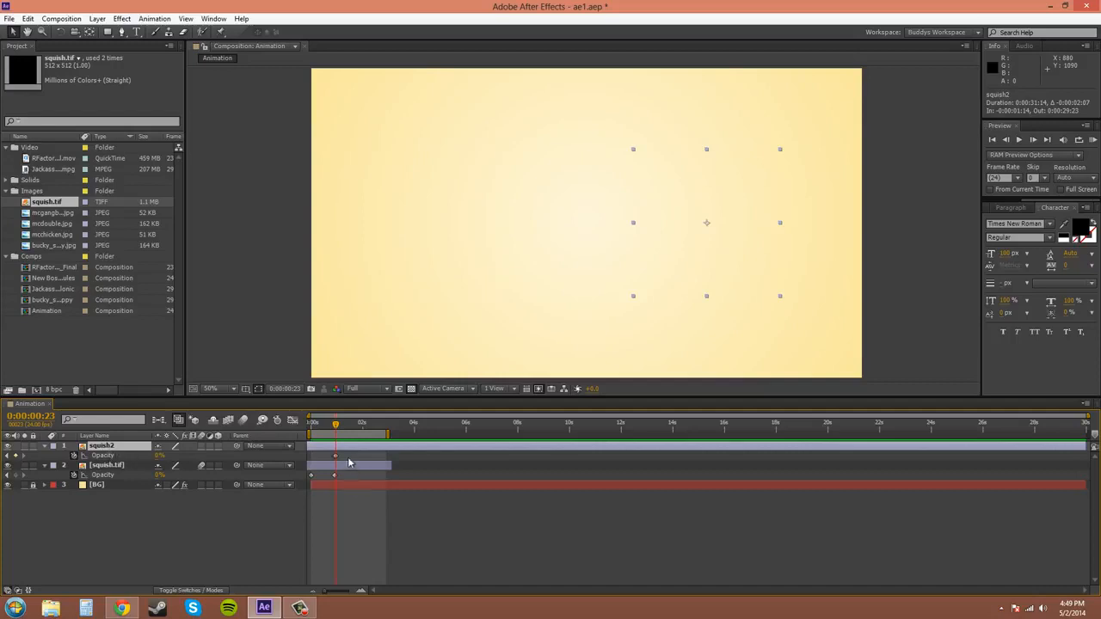
# Delete all opacity keyframes from the squish2 and squish.tif layers.
pyautogui.moveTo(348, 458); pyautogui.dragTo(306, 482)
pyautogui.press('Delete')
pyautogui.press('Delete')
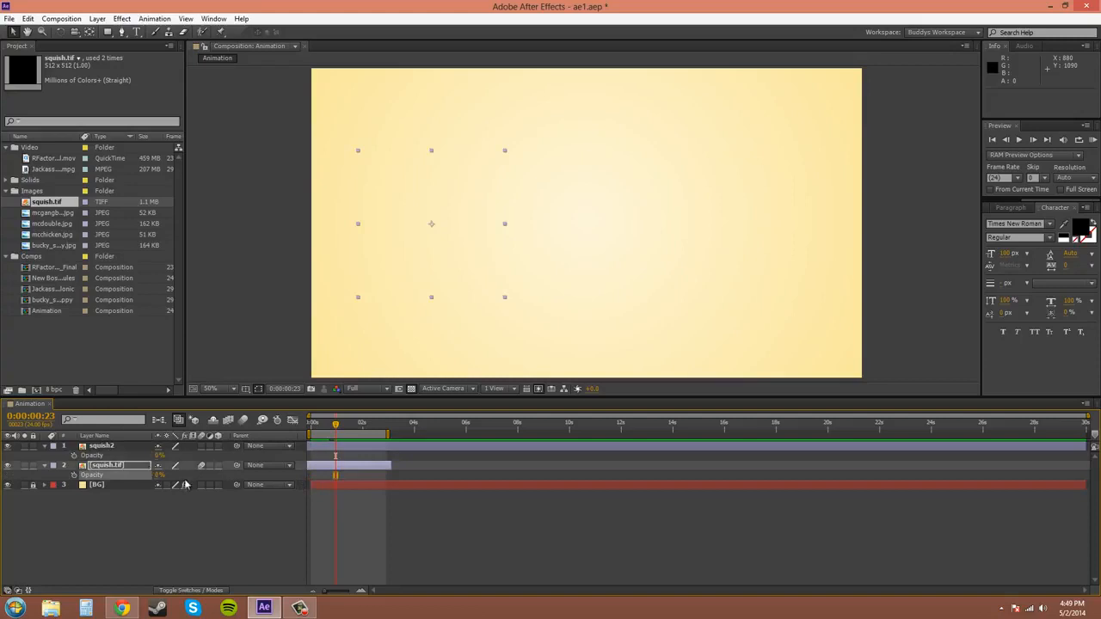
# Hide the Opacity property of the squish.tif and squish2 layers, and select both layers together.
pyautogui.click(96, 447)
pyautogui.click(95, 464)
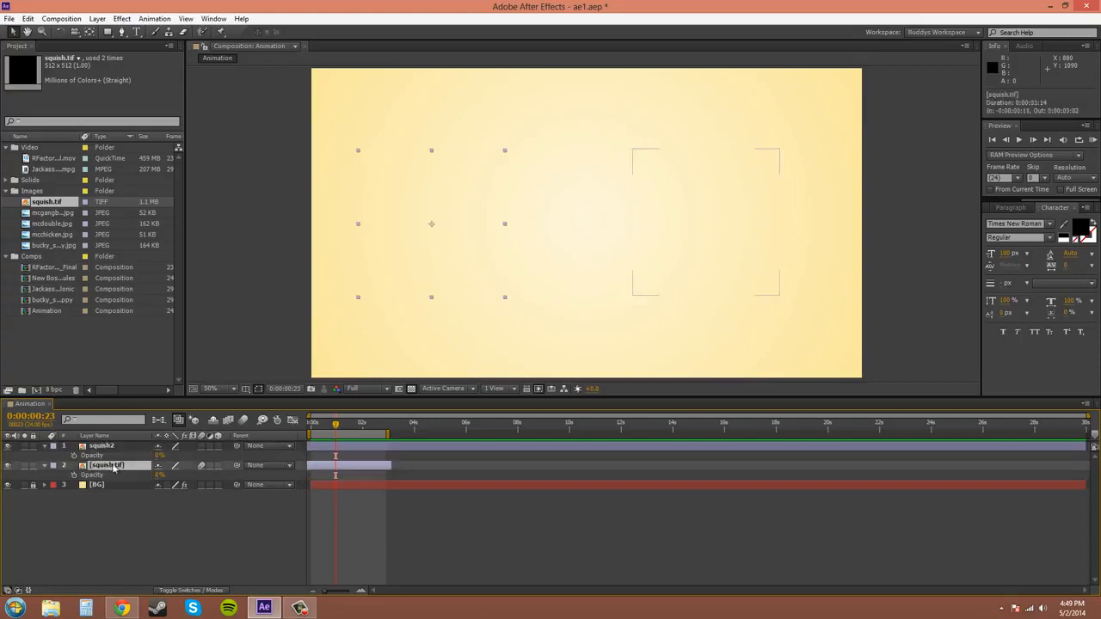
pyautogui.press('t')
pyautogui.click(109, 446)
pyautogui.press('t')
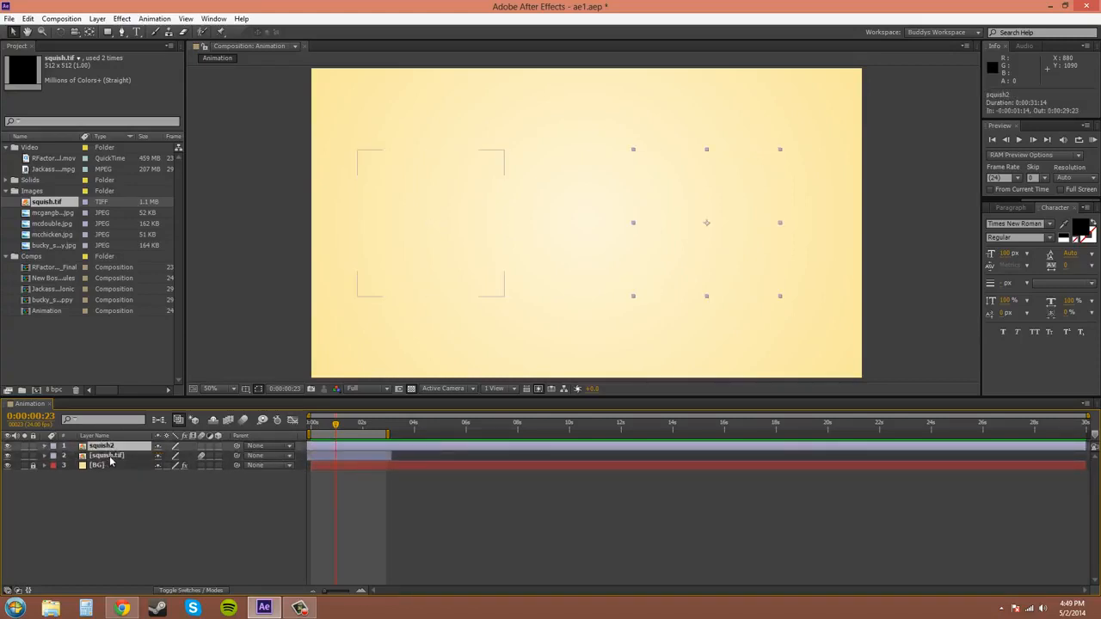
pyautogui.keyDown('shift'); pyautogui.click(119, 457); pyautogui.keyUp('shift')
pyautogui.click(146, 497)
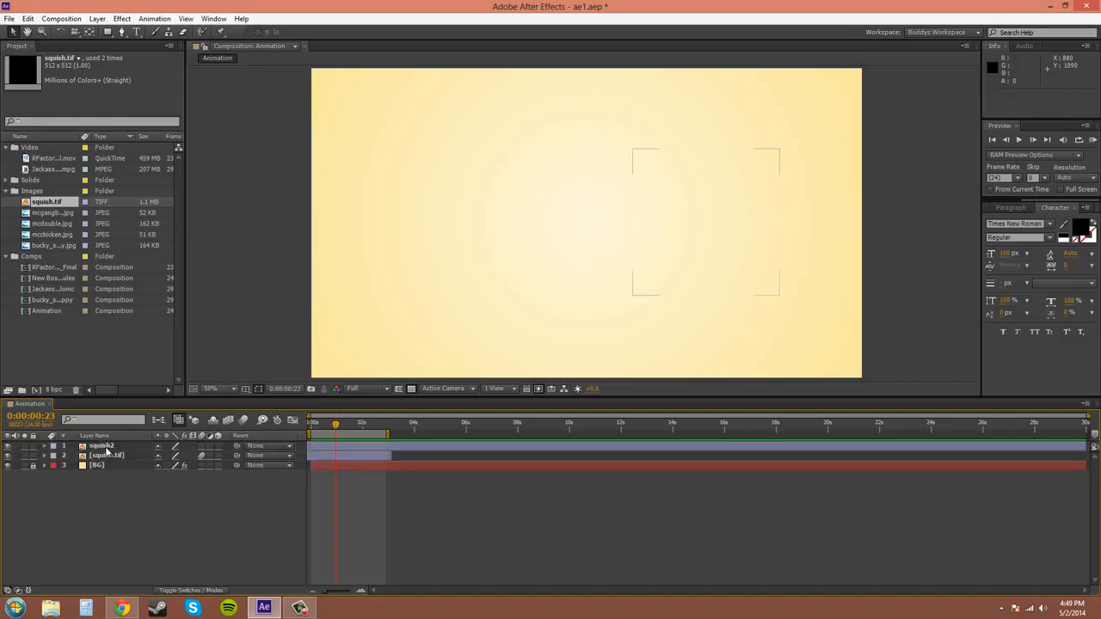
pyautogui.click(104, 447)
pyautogui.keyDown('shift'); pyautogui.click(108, 457); pyautogui.keyUp('shift')
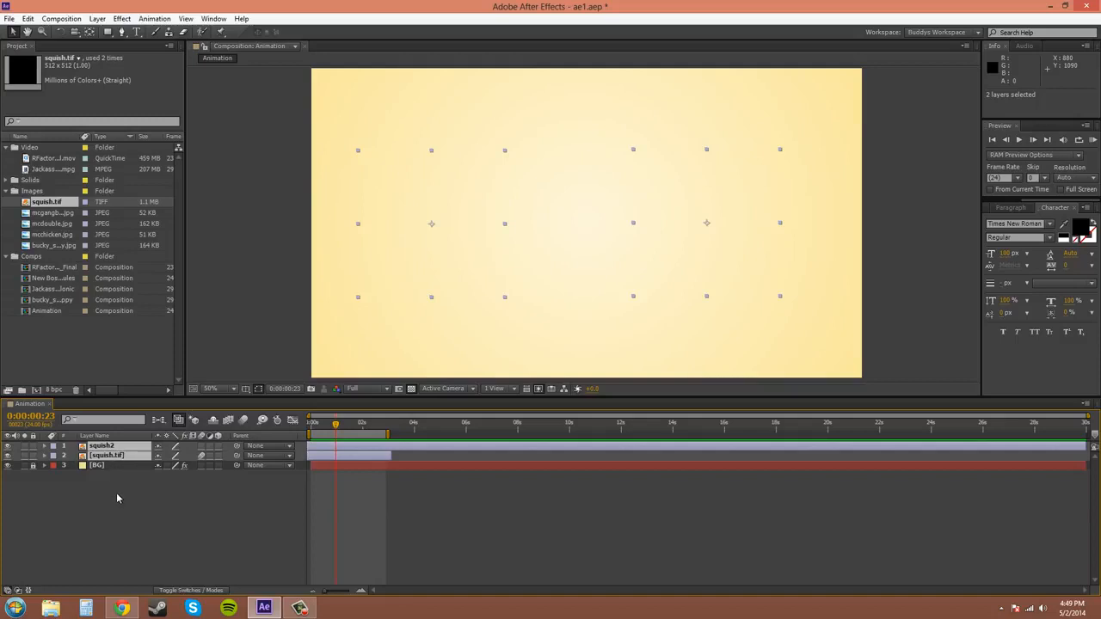
# Unlock the BG layer, select the whole layer range from squish2 to BG, and clear the selection.
pyautogui.click(102, 446)
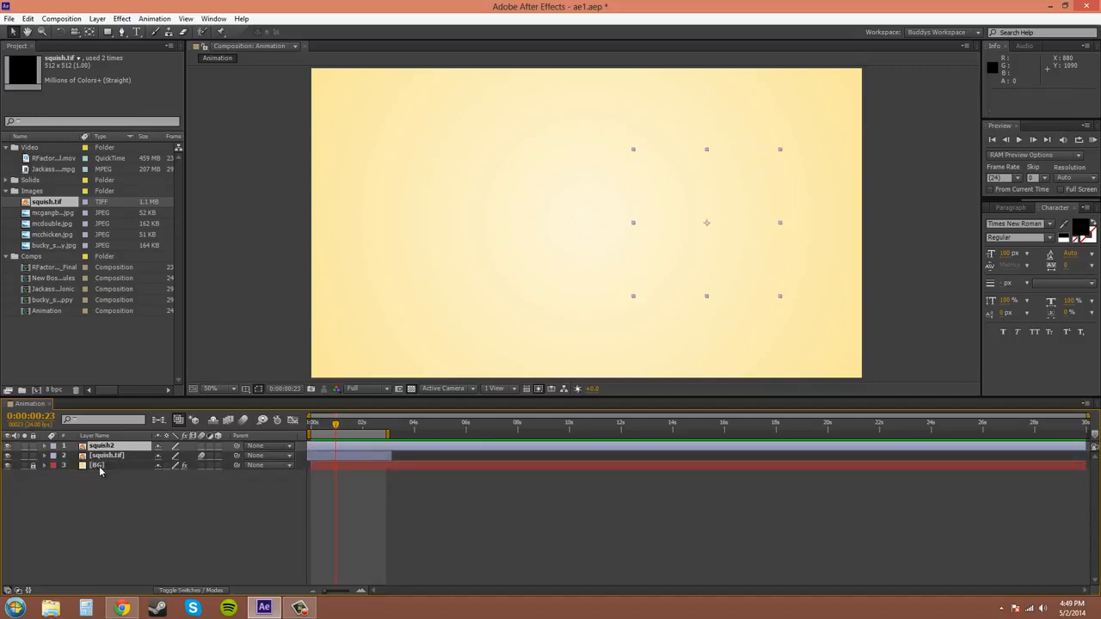
pyautogui.click(32, 465)
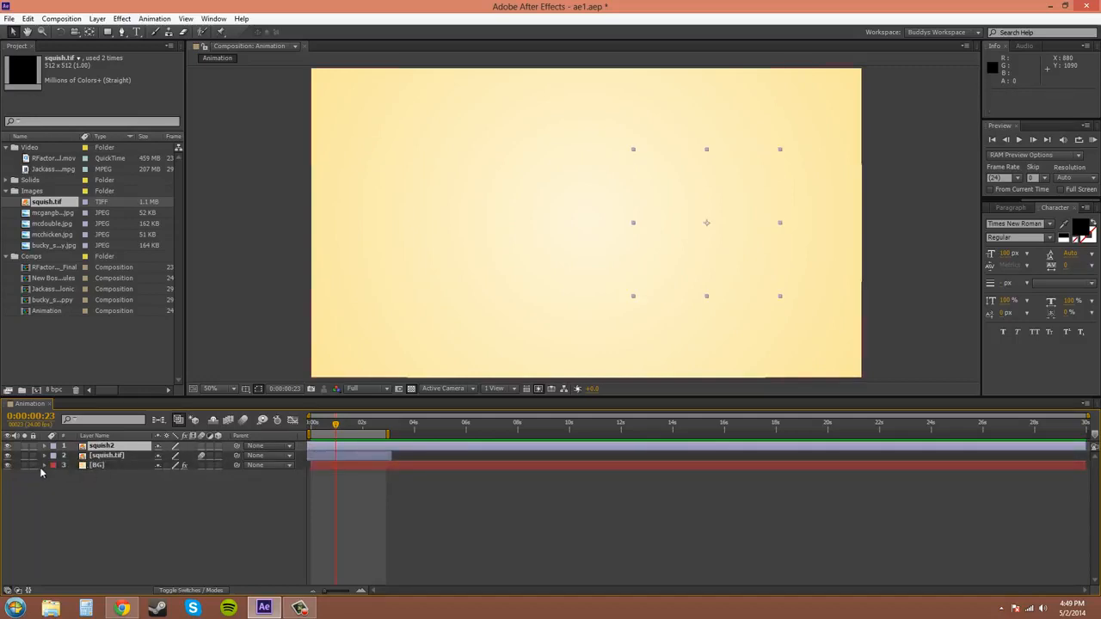
pyautogui.keyDown('shift'); pyautogui.click(98, 466); pyautogui.keyUp('shift')
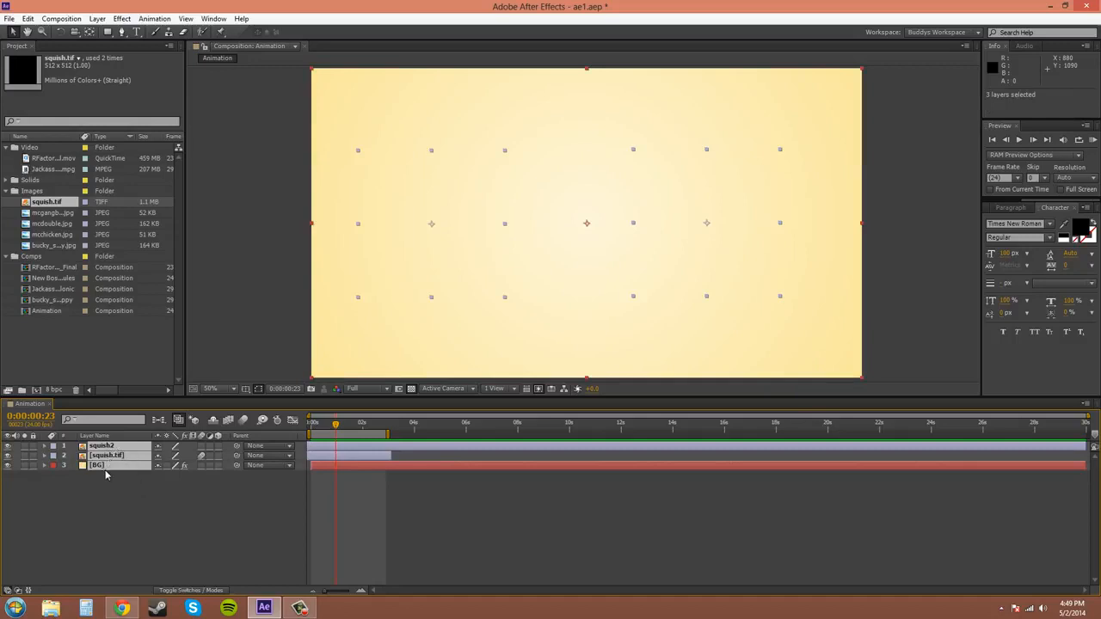
pyautogui.click(71, 476)
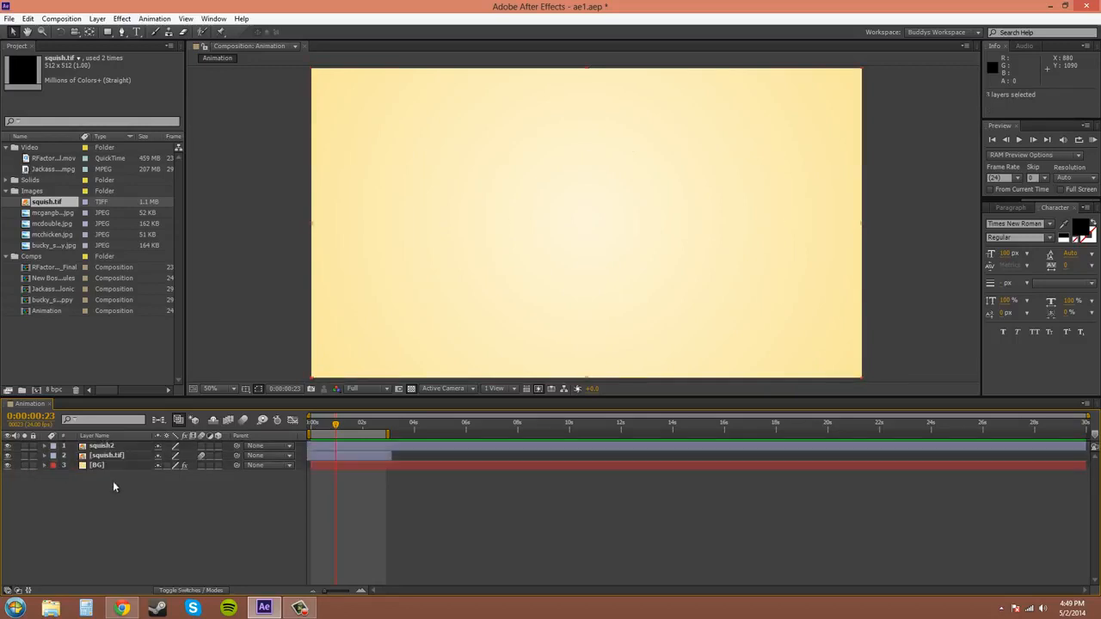
# Select only the squish2 and BG layers together, then deselect them and lock the BG layer again.
pyautogui.click(105, 456)
pyautogui.hotkey('ctrl', 'Up')
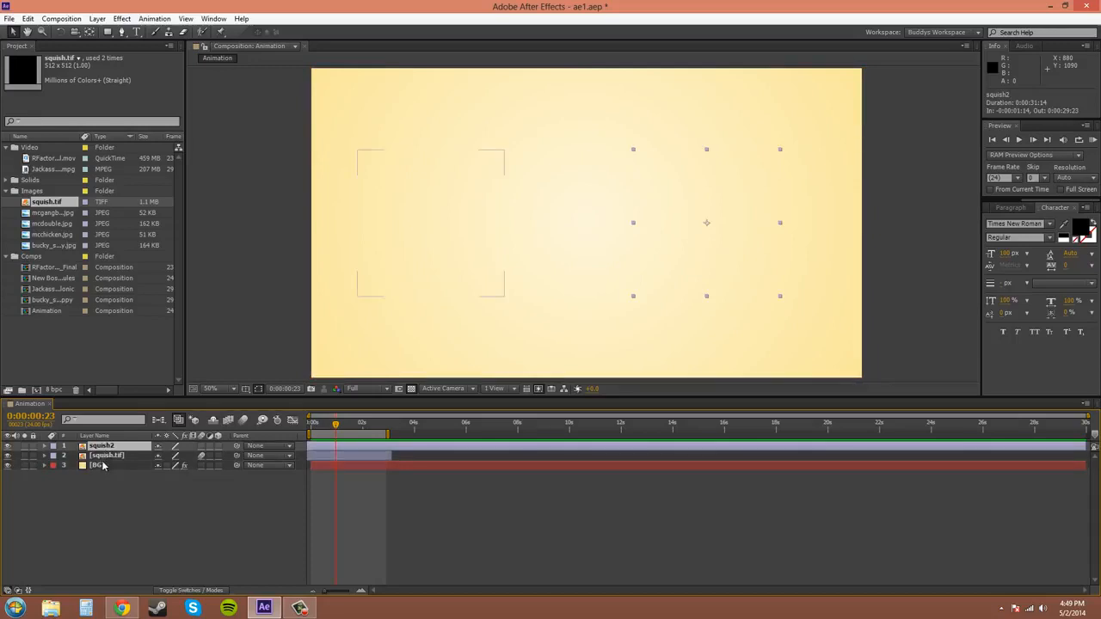
pyautogui.keyDown('ctrl'); pyautogui.click(103, 465); pyautogui.keyUp('ctrl')
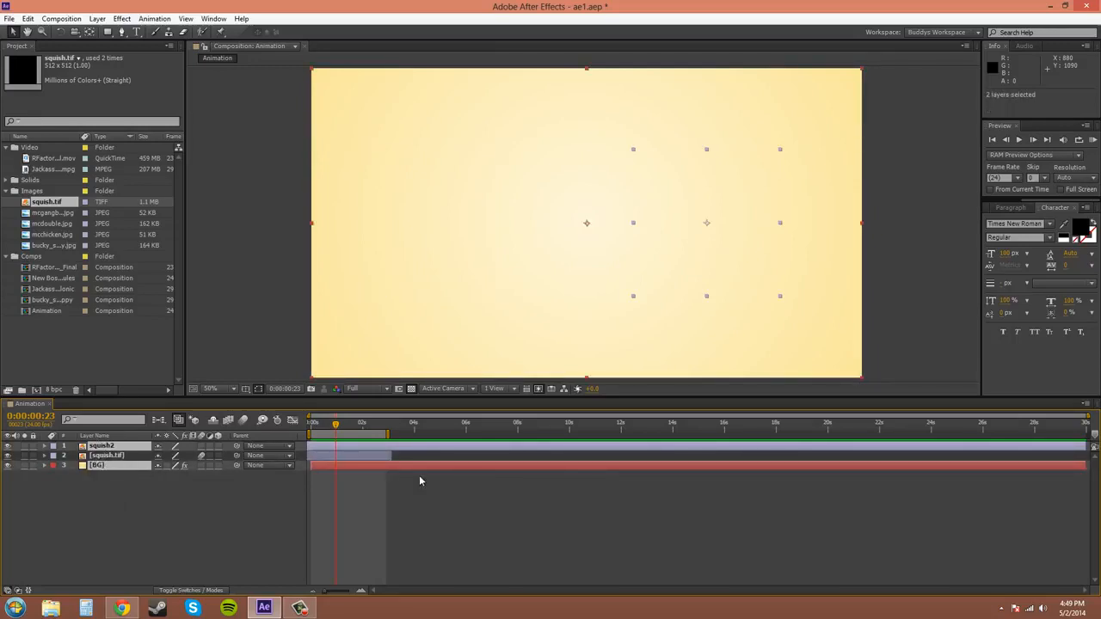
pyautogui.click(396, 476)
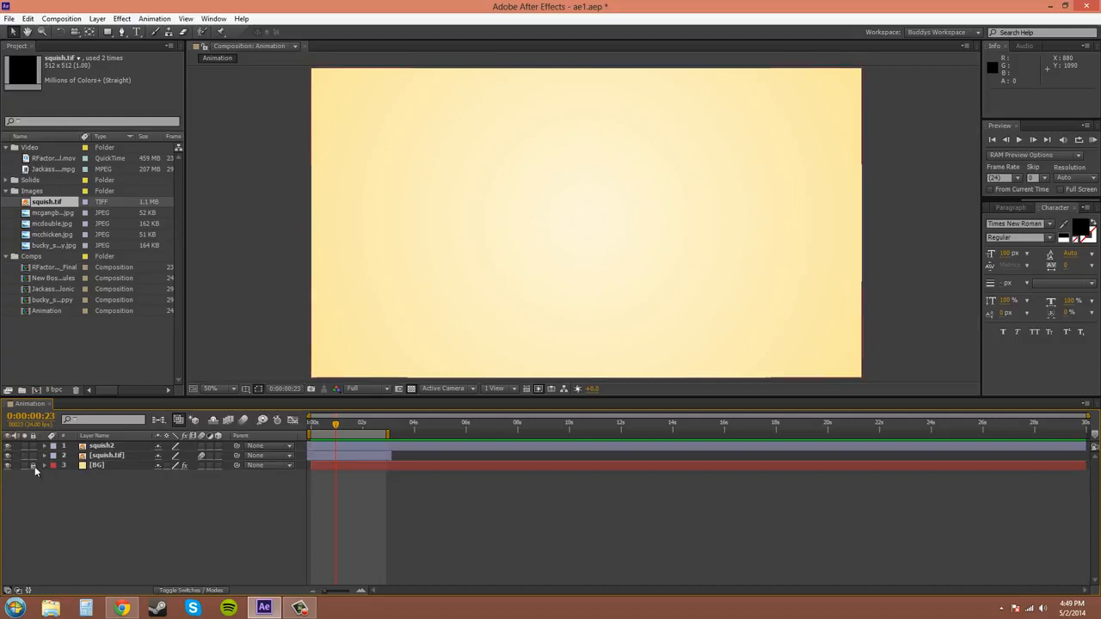
# Reveal the Opacity property of the squish2 and squish.tif layers and set each layer's opacity to 100%.
pyautogui.click(111, 447)
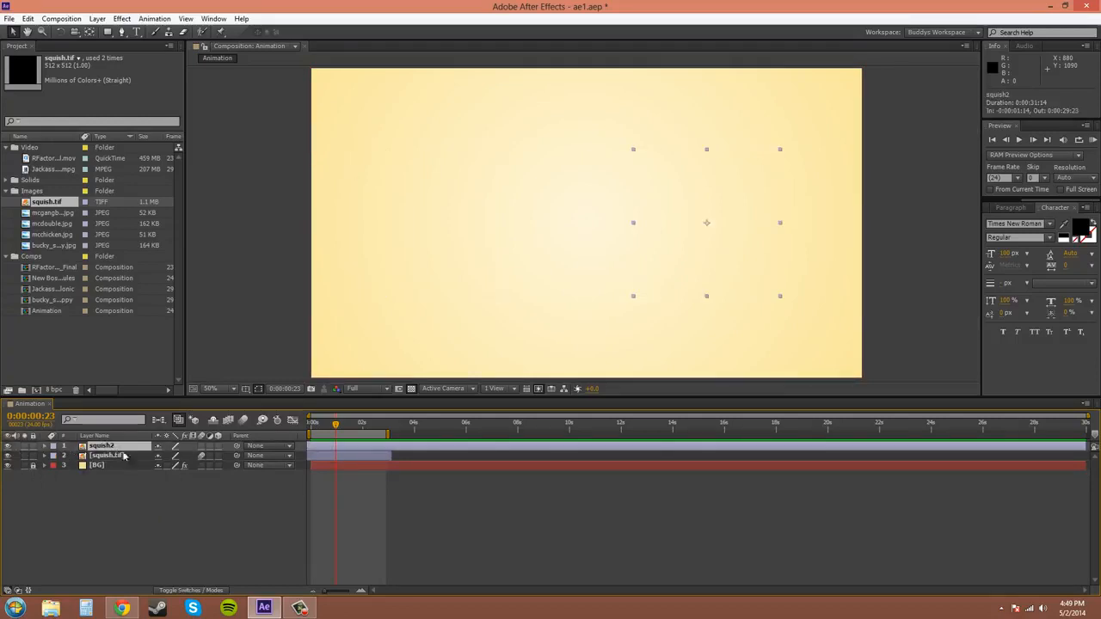
pyautogui.press('t')
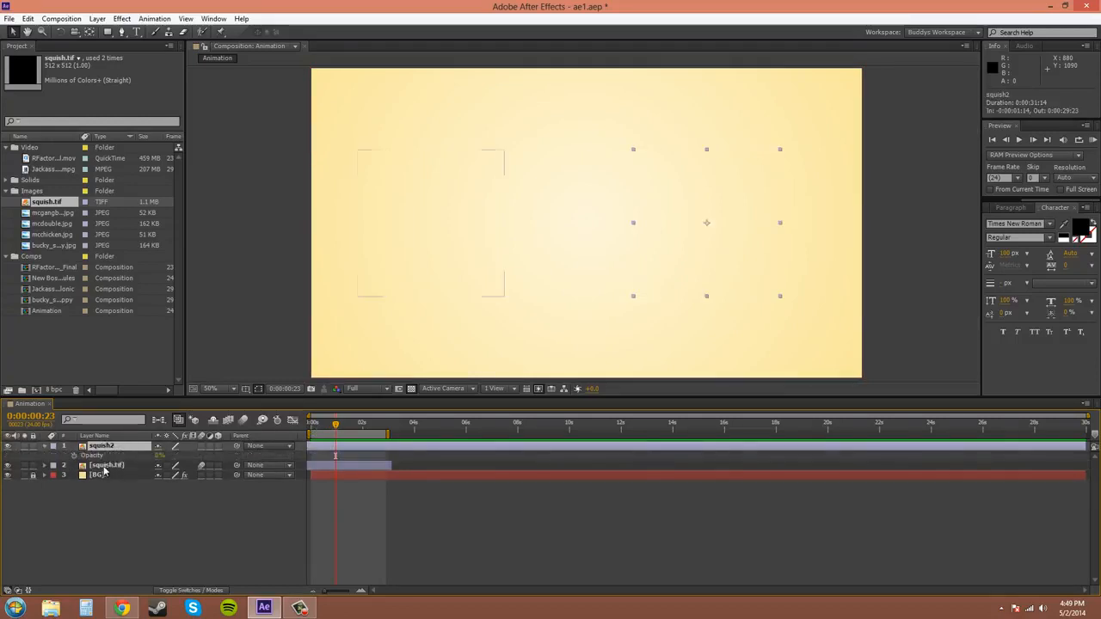
pyautogui.click(103, 471)
pyautogui.press('t')
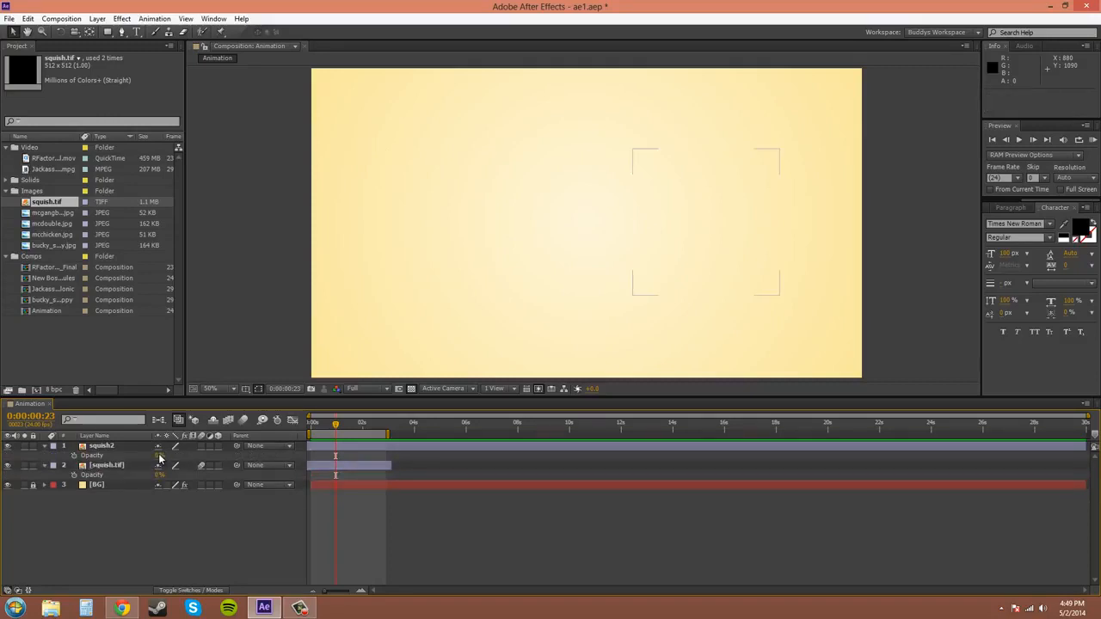
pyautogui.click(159, 455)
pyautogui.write('100')
pyautogui.press('Return')
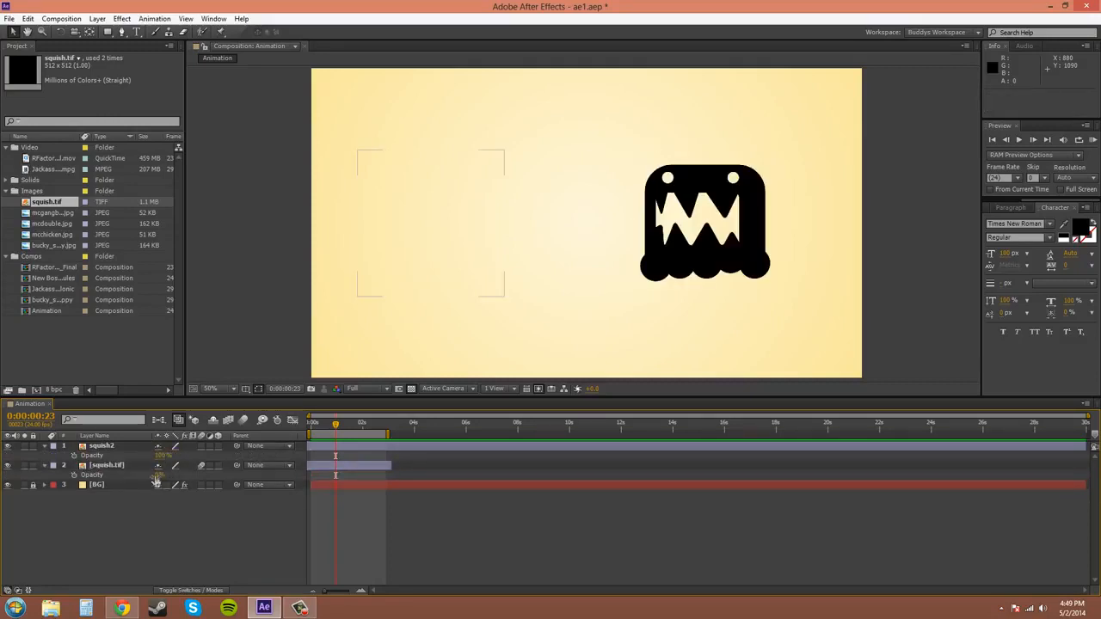
pyautogui.click(158, 478)
pyautogui.write('100')
pyautogui.click(180, 518)
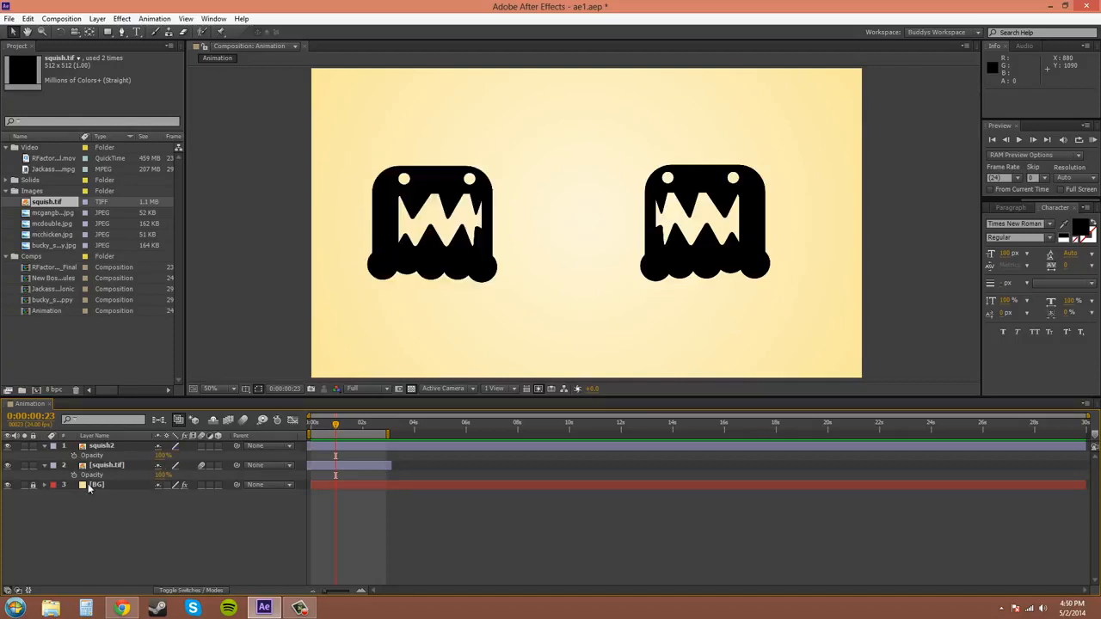
# Collapse both squish layers, select them together, and enable opacity keyframing for both at 0:00:00:23.
pyautogui.click(44, 465)
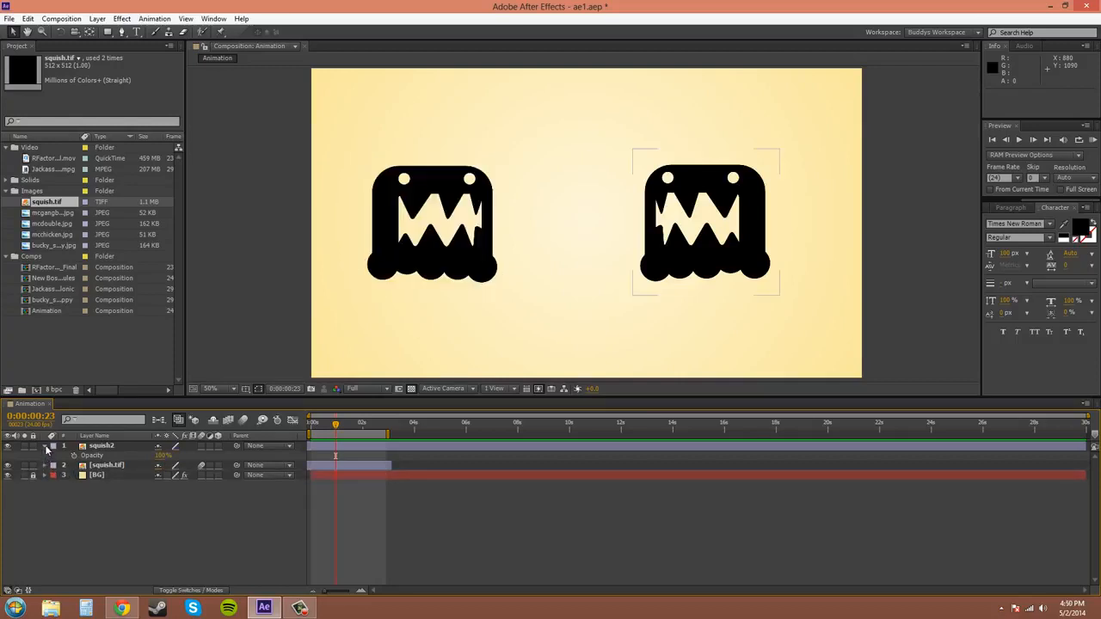
pyautogui.click(47, 446)
pyautogui.click(99, 447)
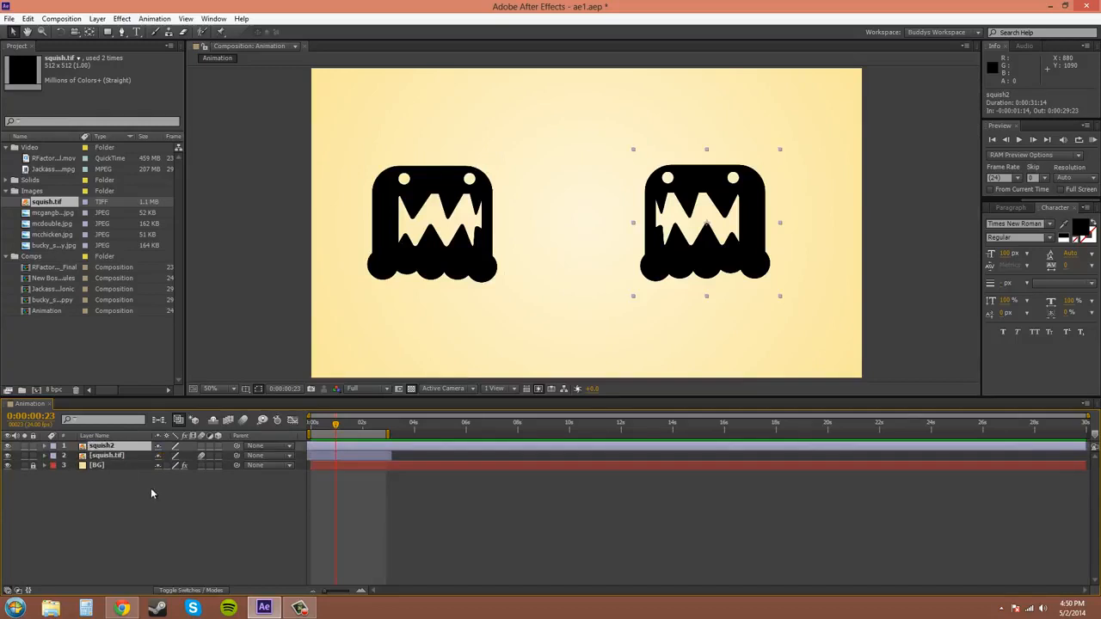
pyautogui.keyDown('ctrl'); pyautogui.click(117, 456); pyautogui.keyUp('ctrl')
pyautogui.press('t')
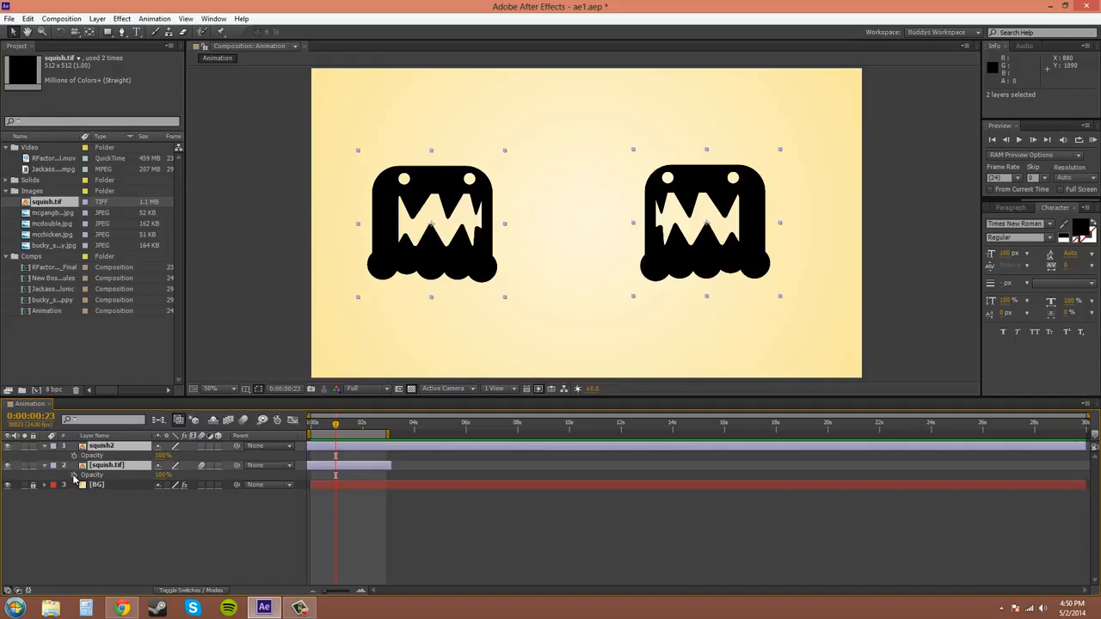
pyautogui.click(73, 476)
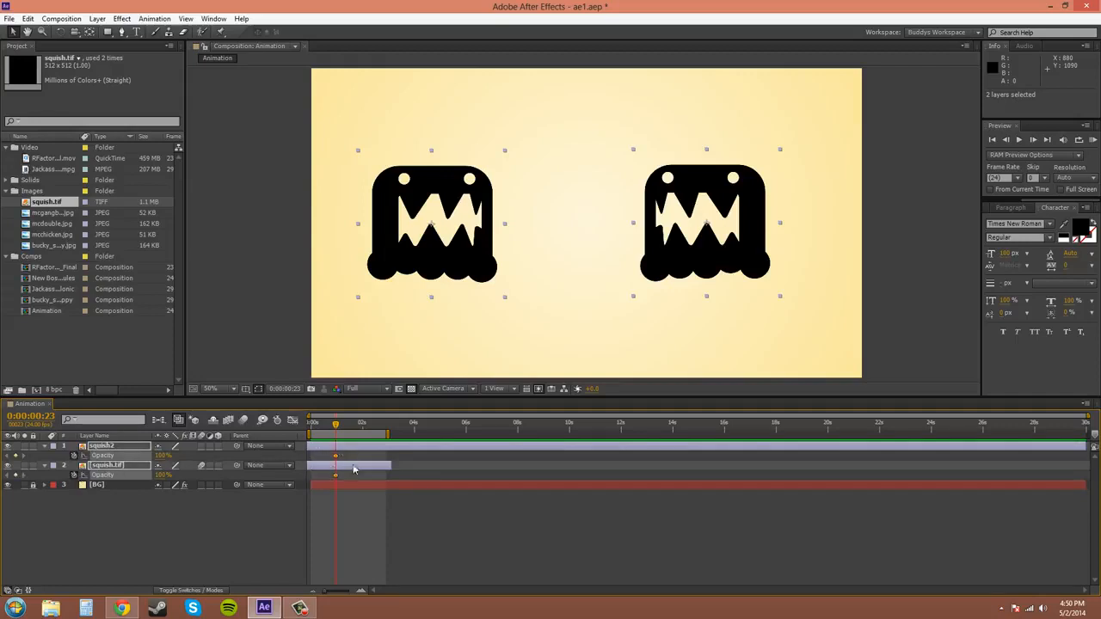
# Add opacity keyframes of 50% to both selected squish layers at about 0:00:01:18.
pyautogui.moveTo(335, 426); pyautogui.dragTo(357, 427)
pyautogui.click(164, 456)
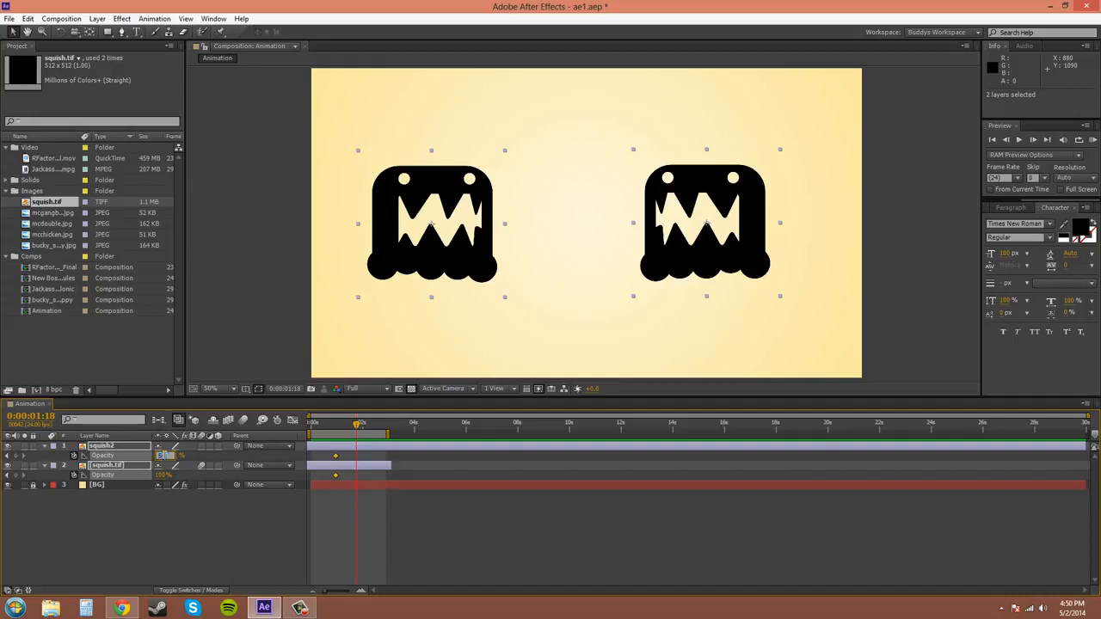
pyautogui.write('50')
pyautogui.press('Return')
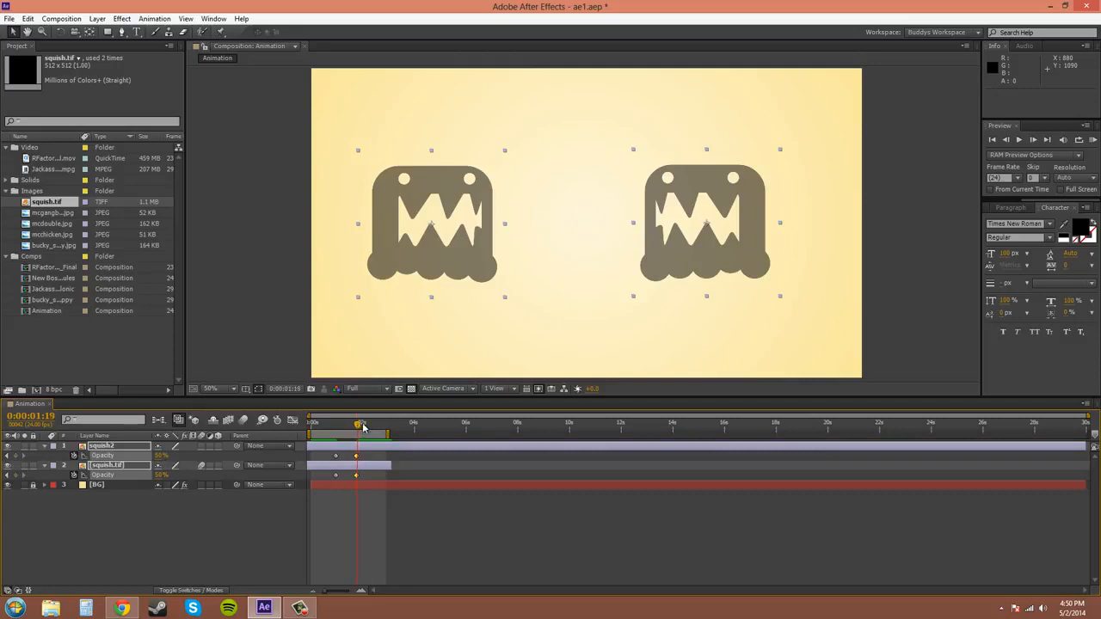
# Add opacity keyframes of 95% to both selected squish layers at 0:00:02:13.
pyautogui.moveTo(358, 425); pyautogui.dragTo(379, 427)
pyautogui.click(162, 455)
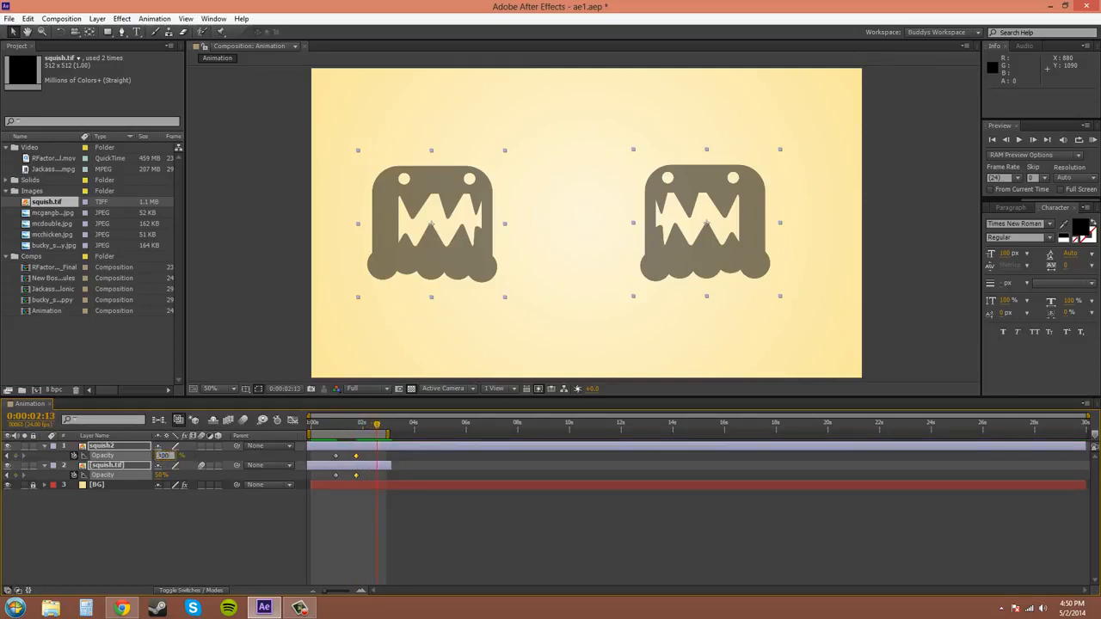
pyautogui.click(161, 476)
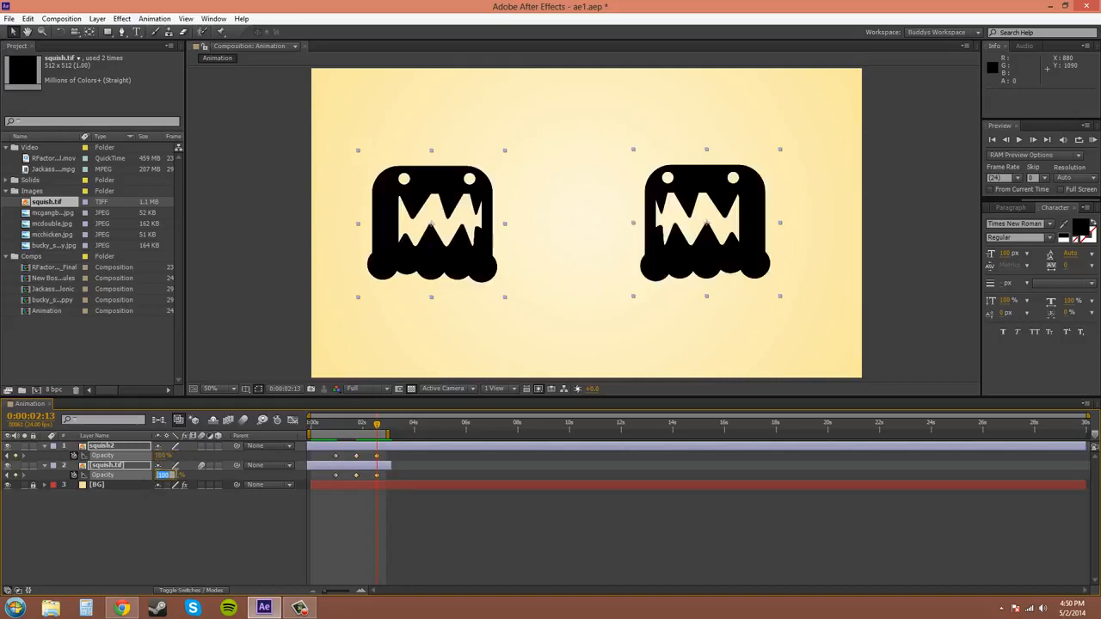
pyautogui.click(176, 475)
pyautogui.write('95')
pyautogui.press('Return')
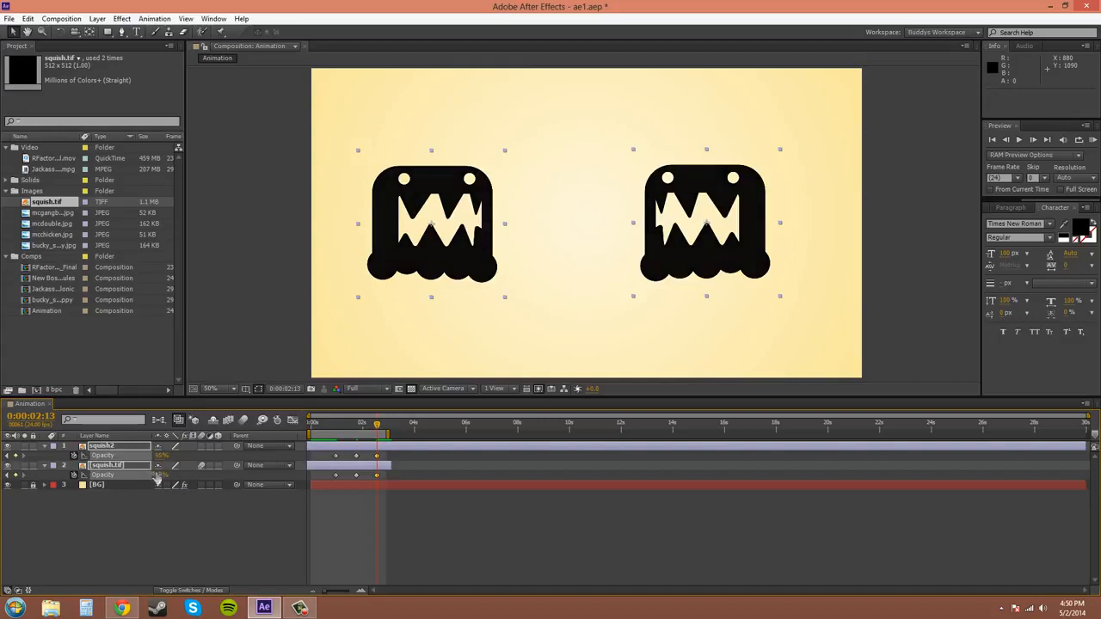
# Deselect the layers and scrub through the opacity animation between 0:00:02:13 and the composition's start.
pyautogui.click(191, 545)
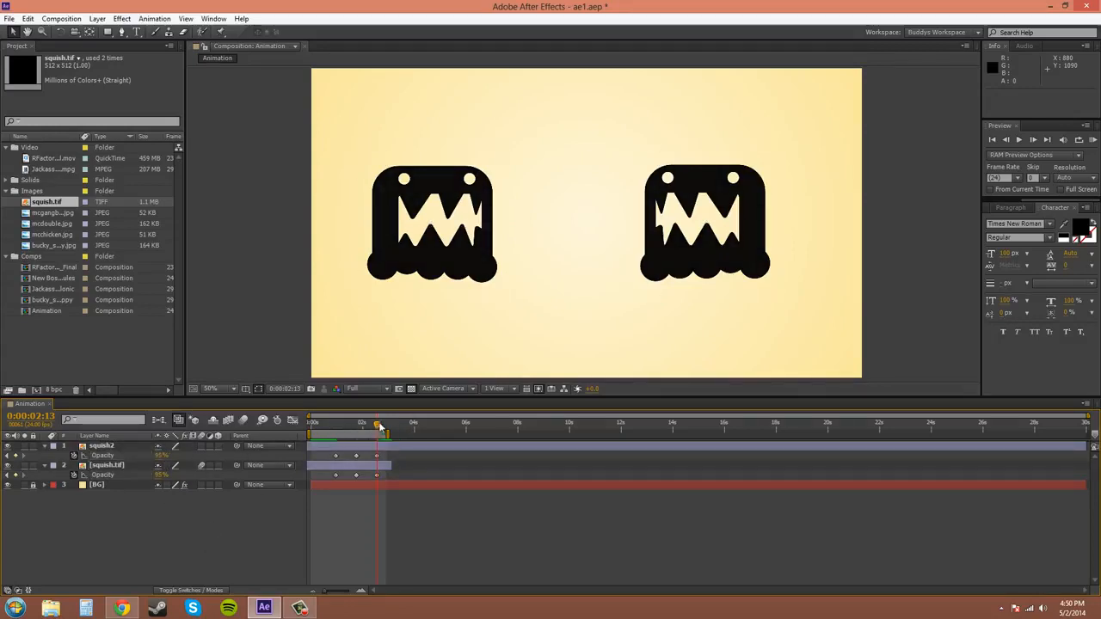
pyautogui.moveTo(377, 425); pyautogui.dragTo(313, 451)
pyautogui.moveTo(383, 453); pyautogui.dragTo(325, 458)
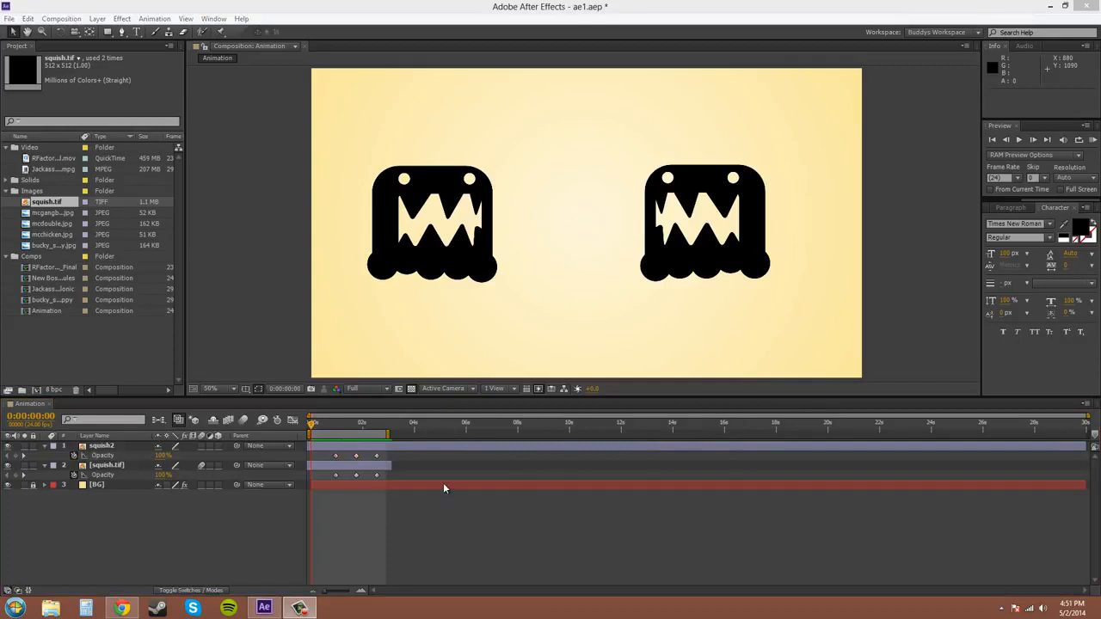
# Inspect the values of squish2's middle and first opacity keyframes without editing them.
pyautogui.click(379, 474)
pyautogui.click(357, 465)
pyautogui.click(356, 458)
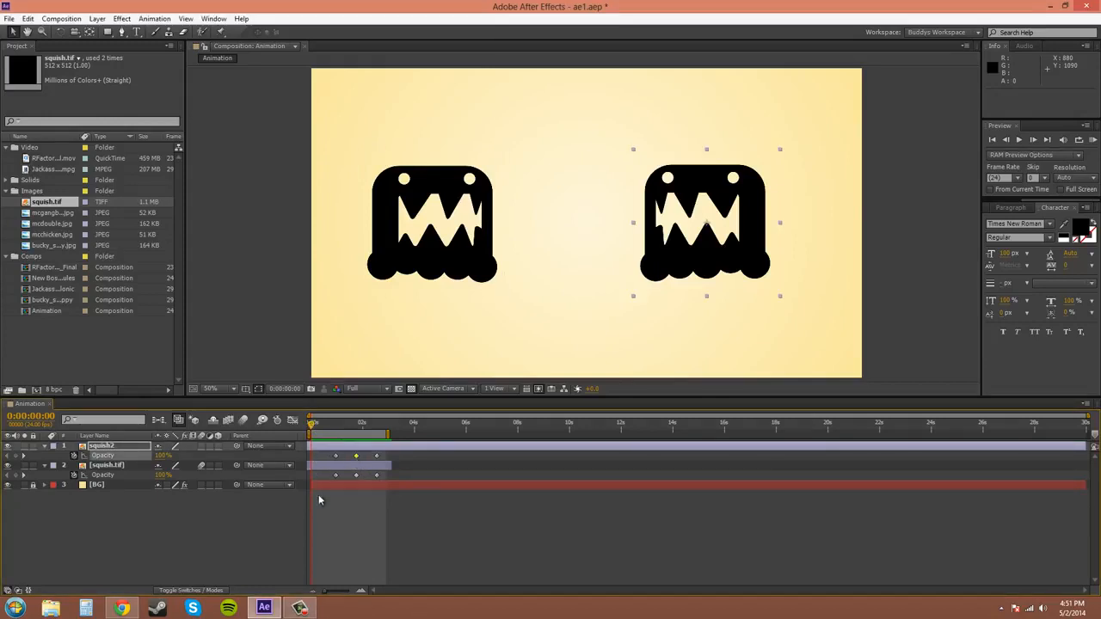
pyautogui.rightClick(357, 459)
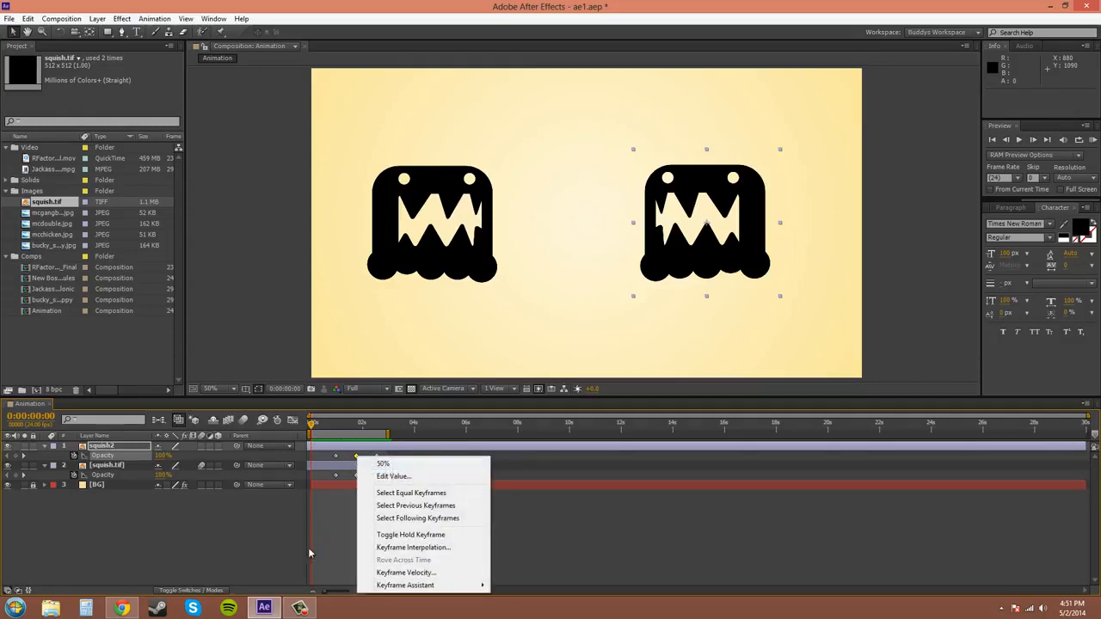
pyautogui.click(322, 516)
pyautogui.click(335, 457)
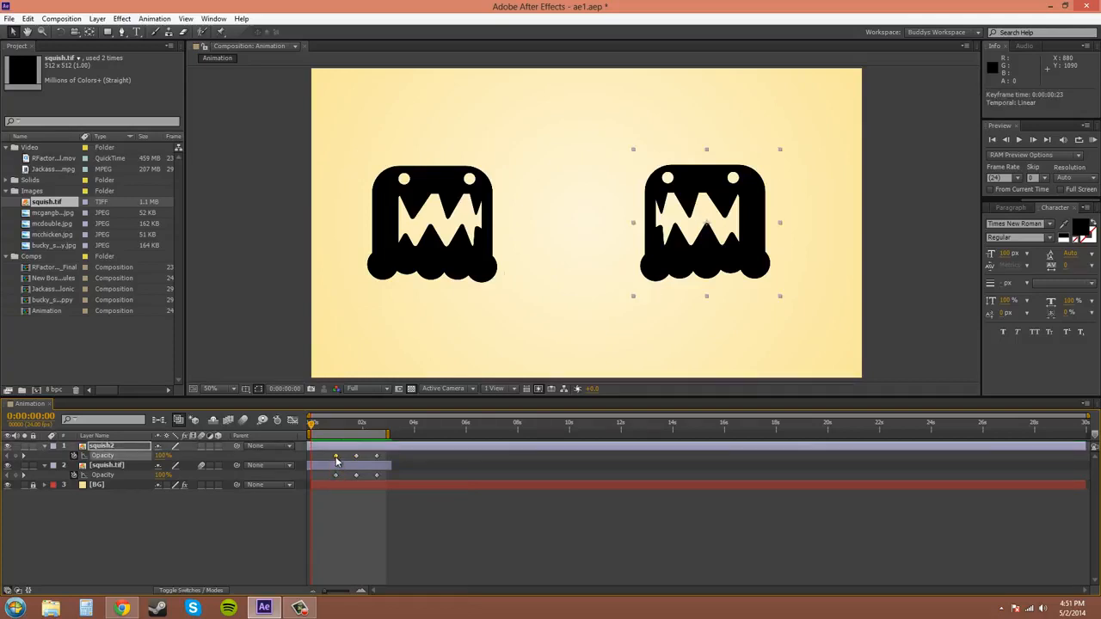
pyautogui.rightClick(334, 457)
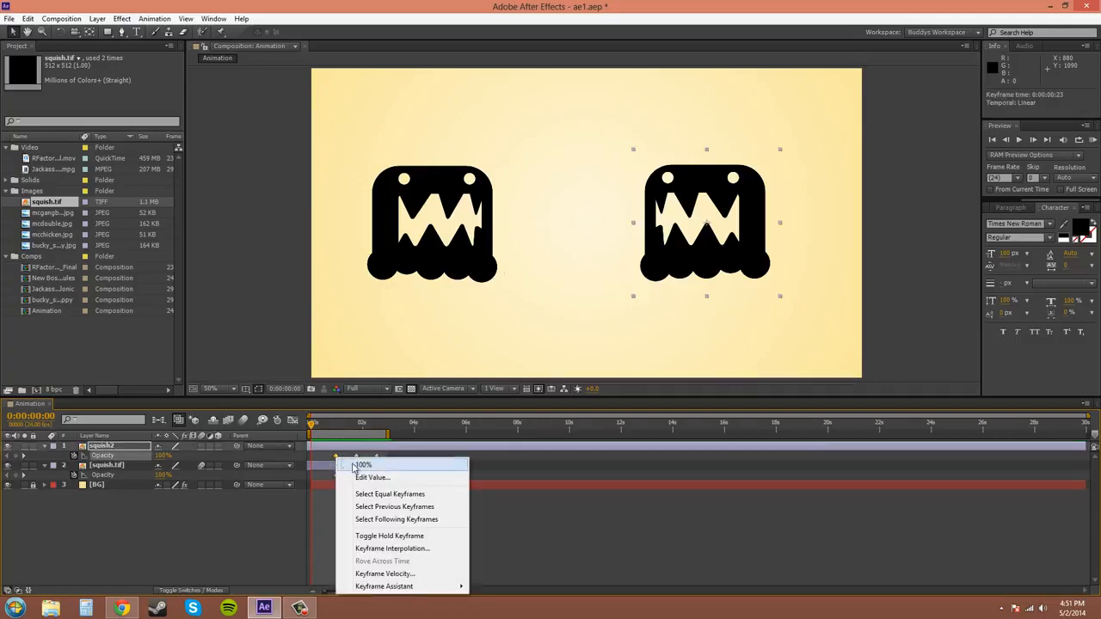
# Move the current time to the squish layers' middle opacity keyframes at 0:00:01:18.
pyautogui.click(331, 427)
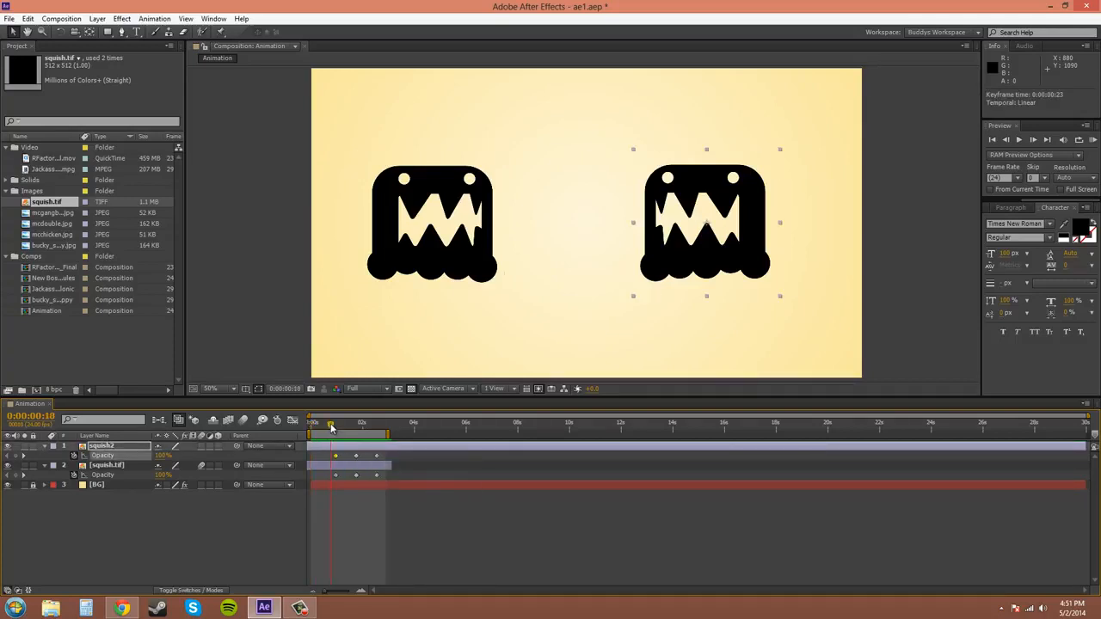
pyautogui.moveTo(331, 427); pyautogui.dragTo(356, 428)
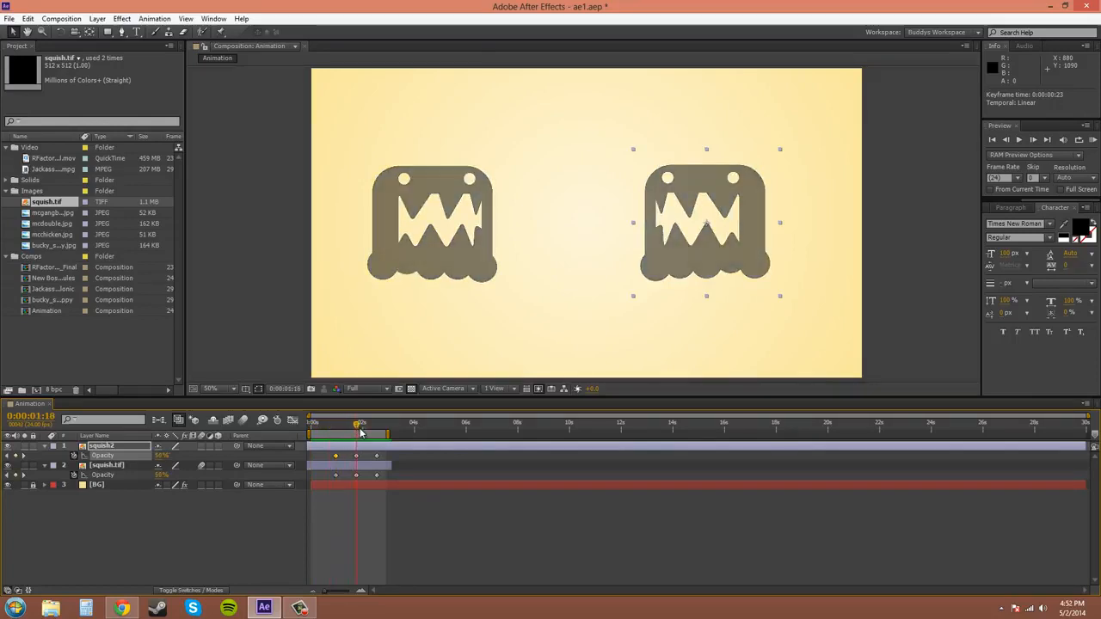